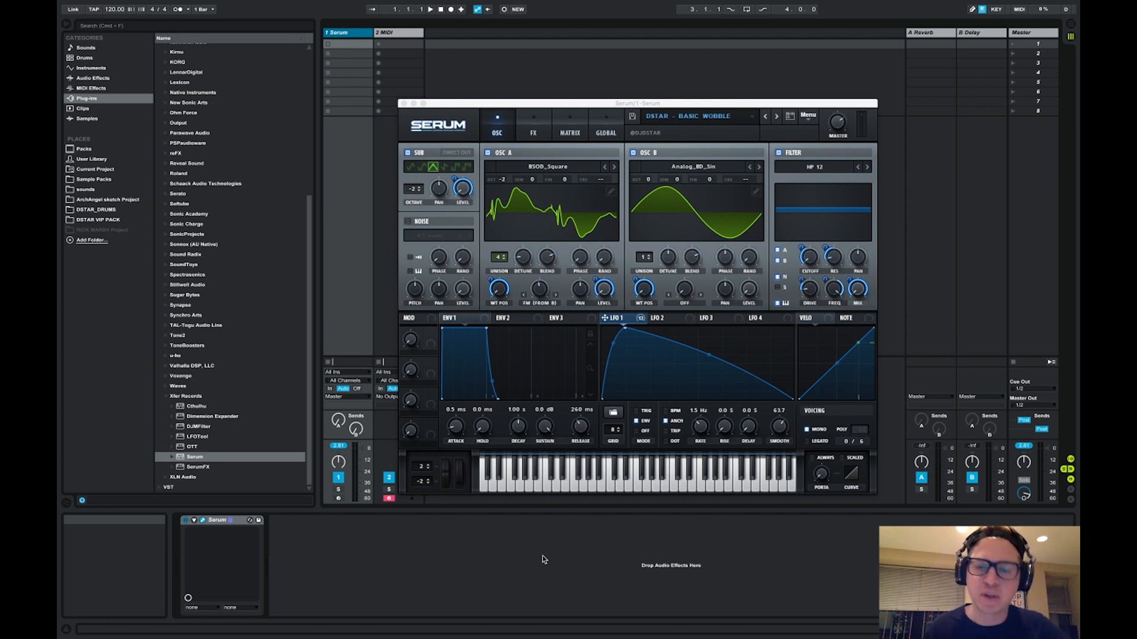
# Arm the first track to audition the wobble preset and load a new Serum instance on the second MIDI track.
pyautogui.click(339, 498)
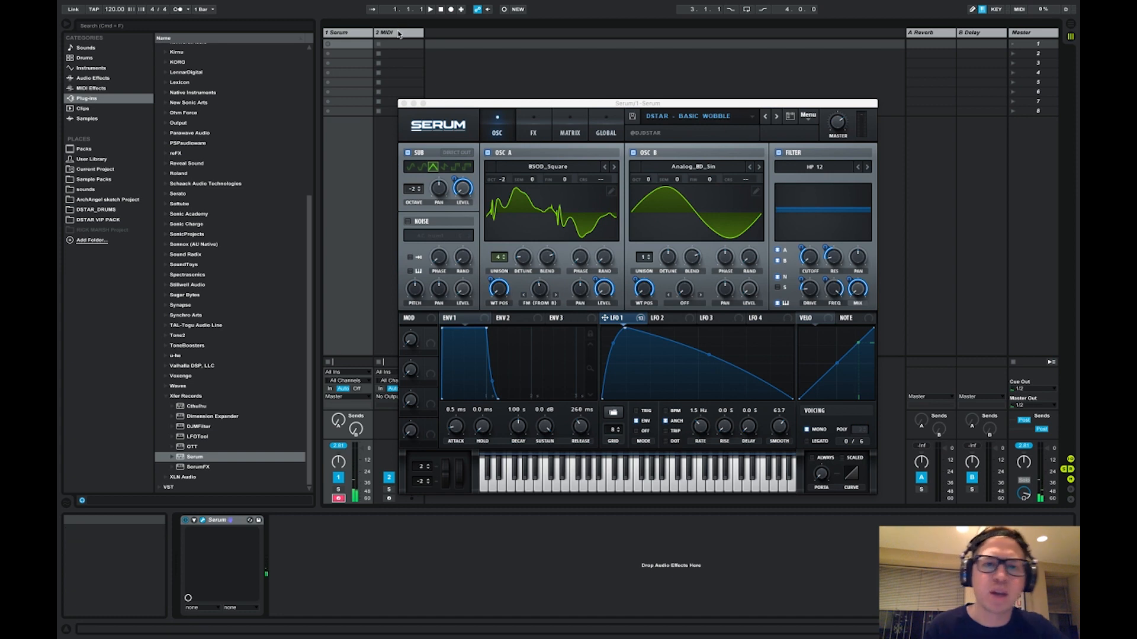
pyautogui.click(392, 165)
pyautogui.click(201, 457)
pyautogui.doubleClick(203, 456)
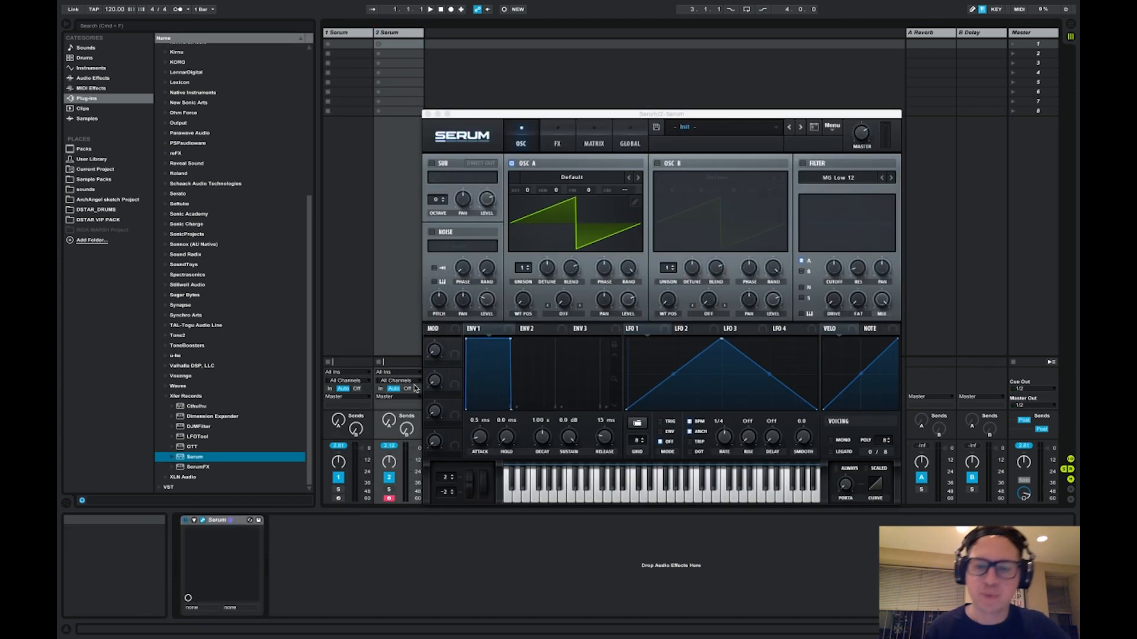
# Load the Analog wavetable BSOD_Square into oscillator A.
pyautogui.click(573, 178)
pyautogui.moveTo(567, 210)
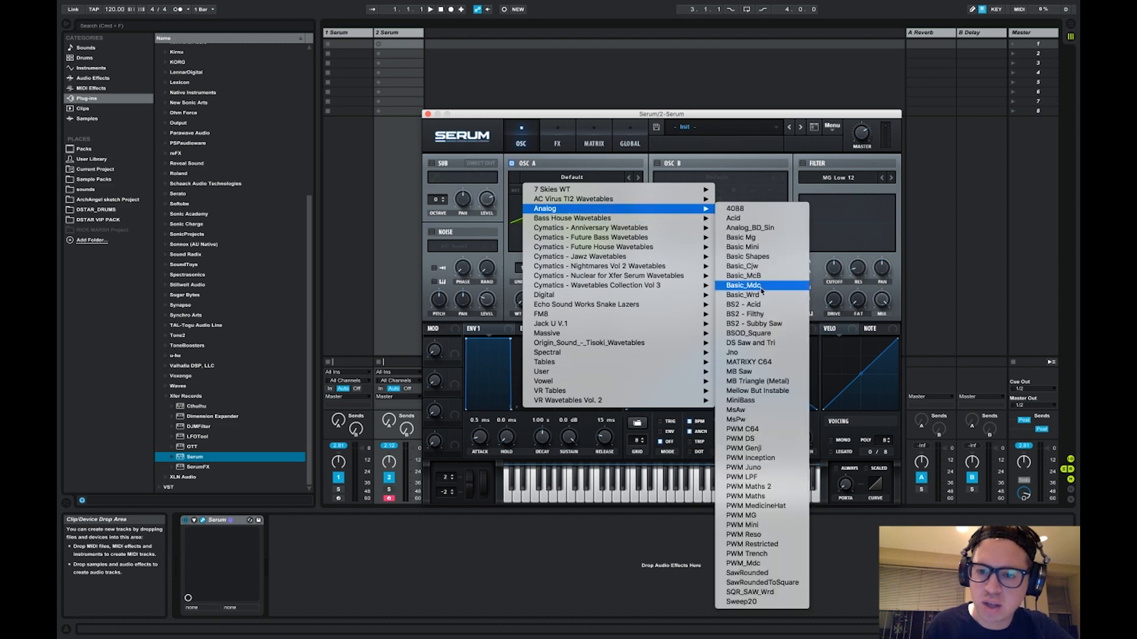
pyautogui.click(749, 334)
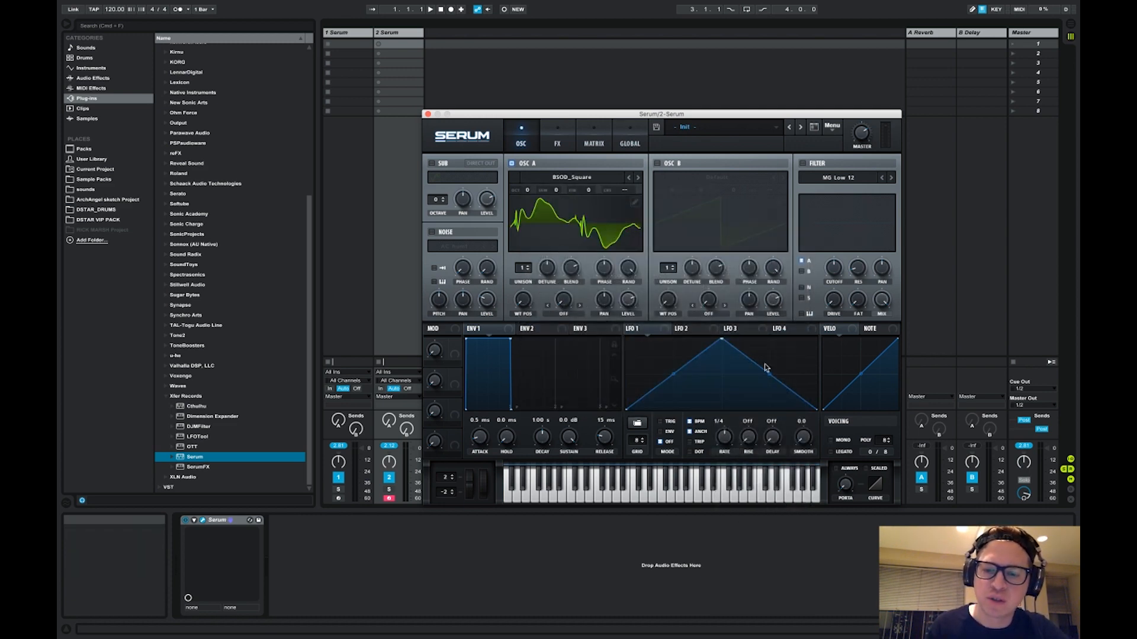
# Move LFO 1's peak close to its start, disable BPM sync and assign the LFO to oscillator A's level.
pyautogui.moveTo(722, 342); pyautogui.dragTo(649, 323)
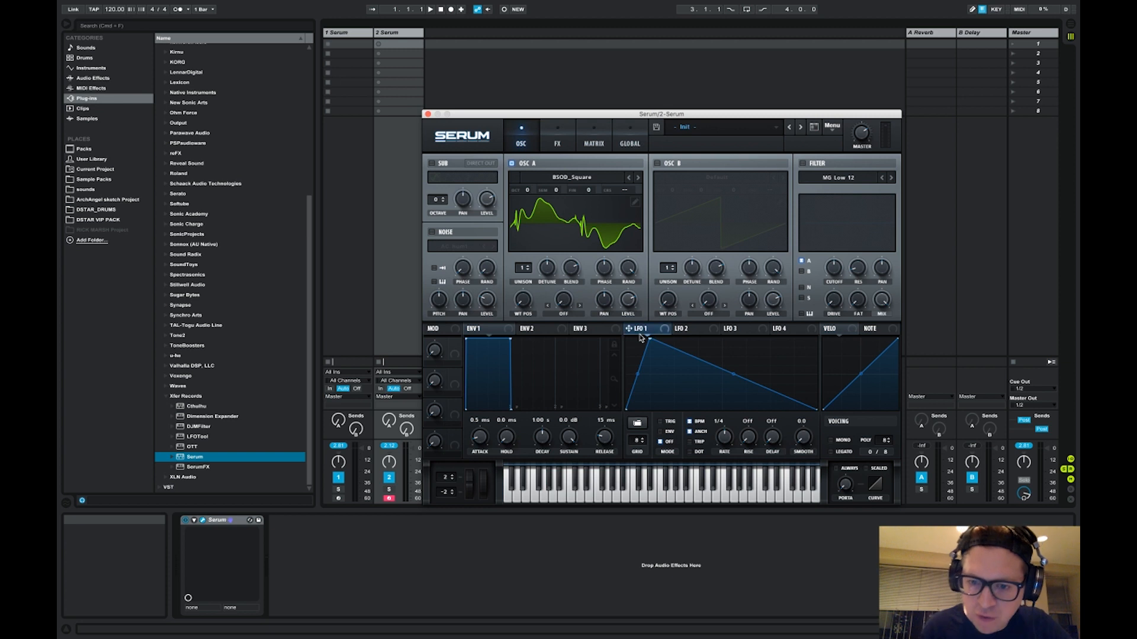
pyautogui.moveTo(629, 328); pyautogui.dragTo(628, 301)
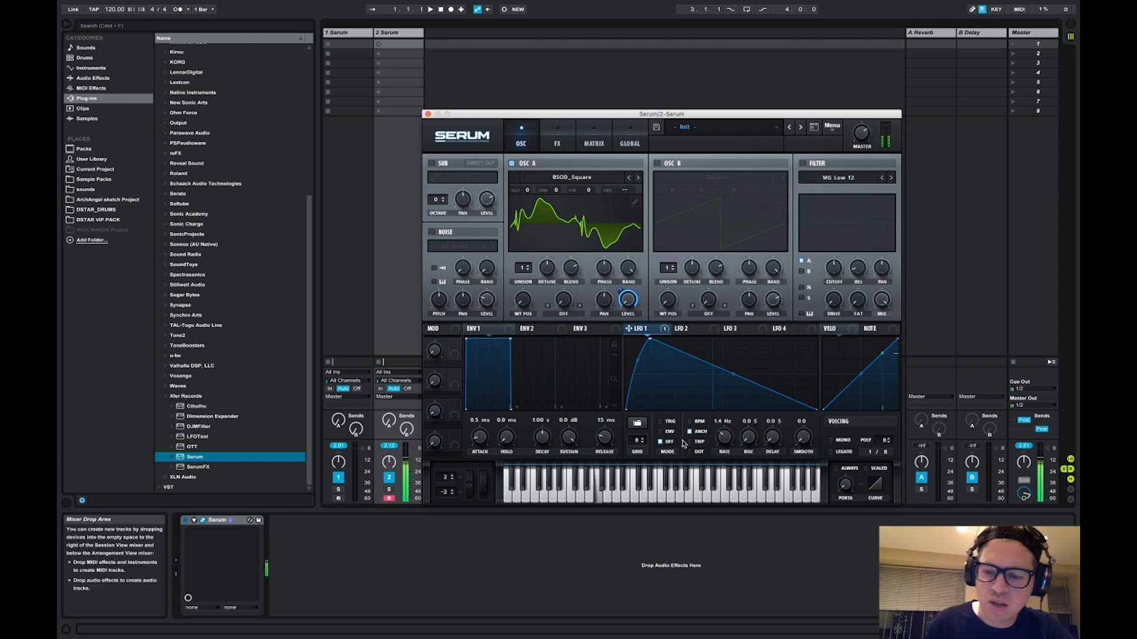
# Switch LFO 1 to ENV mode and set the synth's voicing to mono.
pyautogui.click(668, 422)
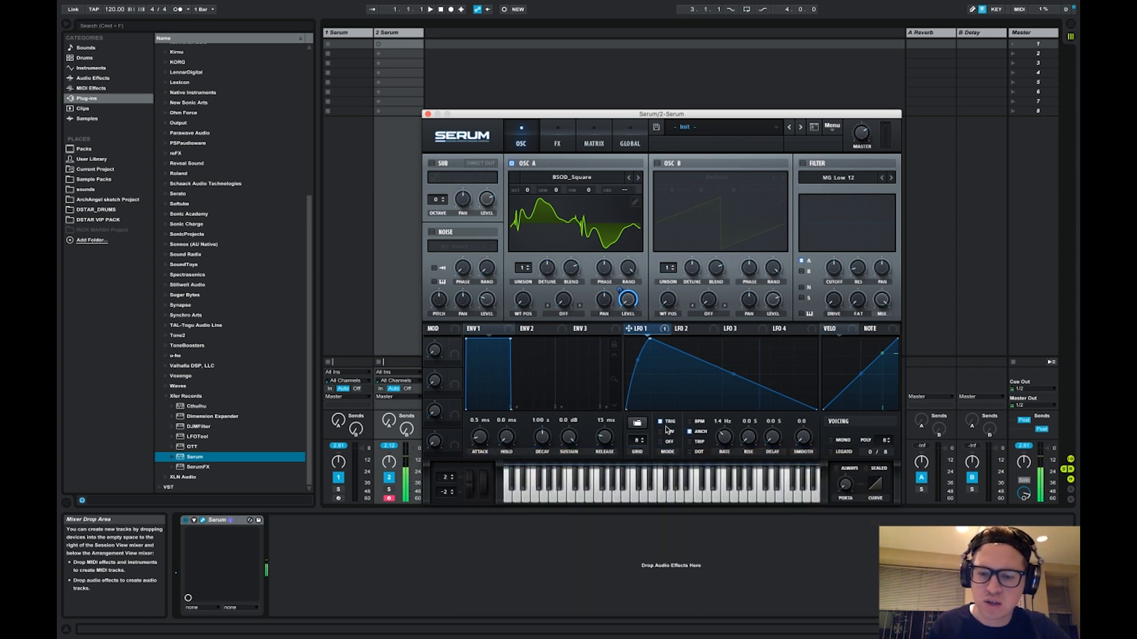
pyautogui.click(668, 432)
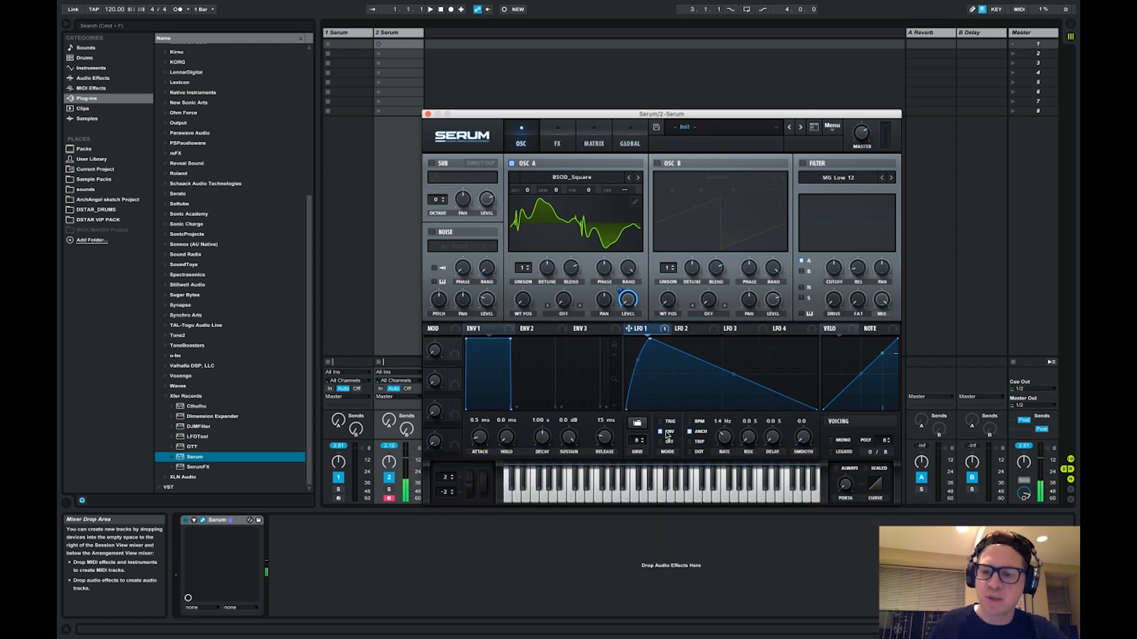
pyautogui.click(843, 441)
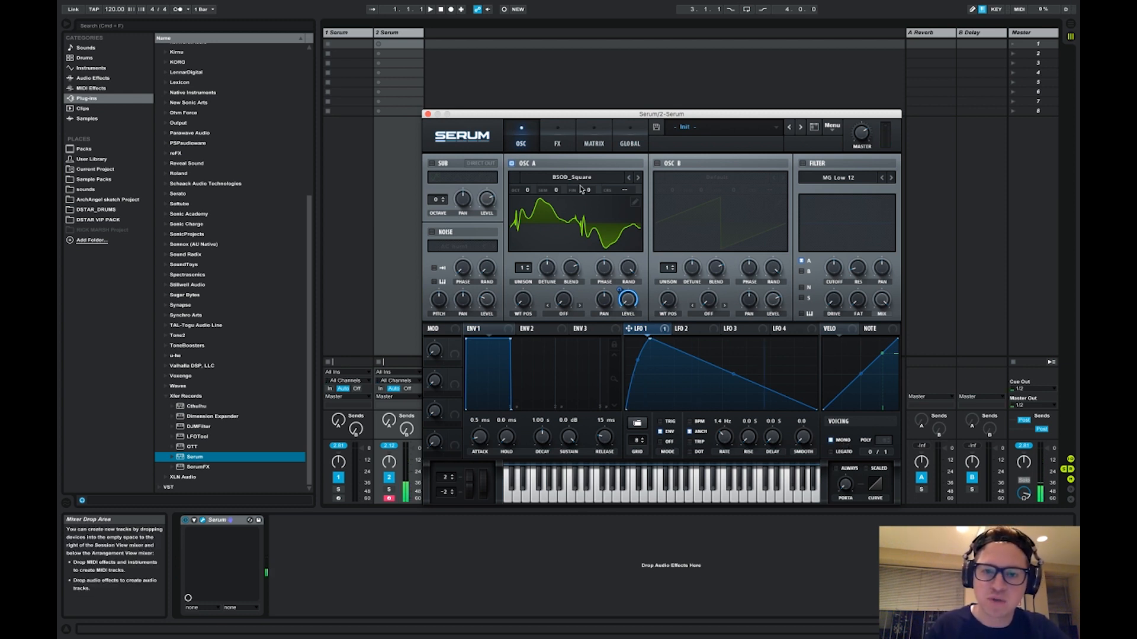
# Lower oscillator A's octave to -2 and set its unison to 4 voices.
pyautogui.moveTo(531, 190); pyautogui.dragTo(530, 210)
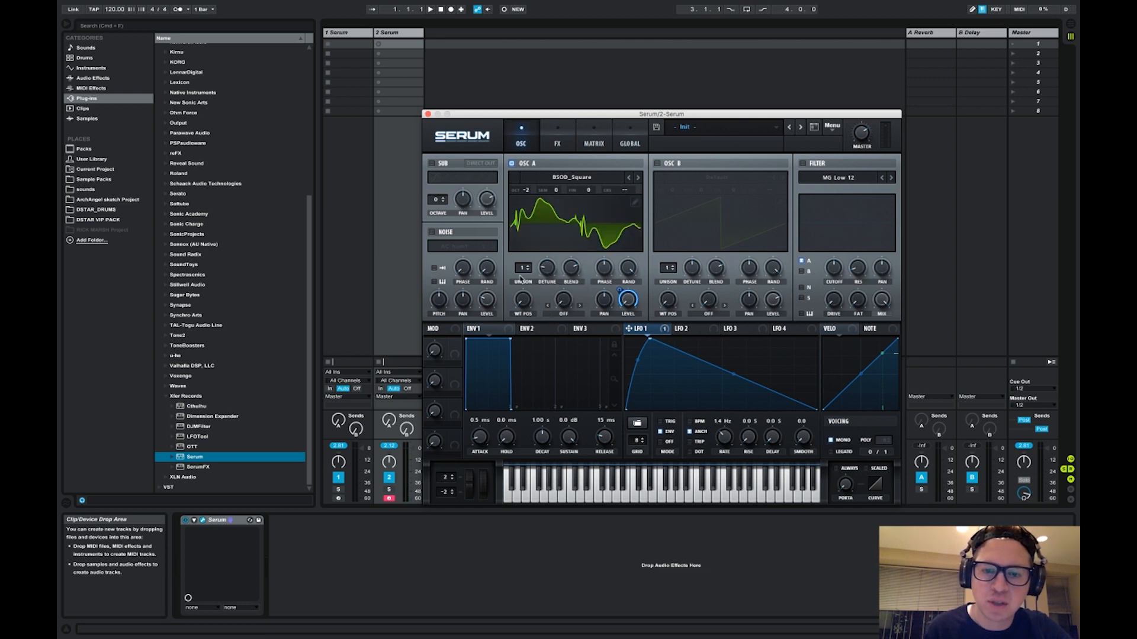
pyautogui.moveTo(523, 268); pyautogui.dragTo(546, 272)
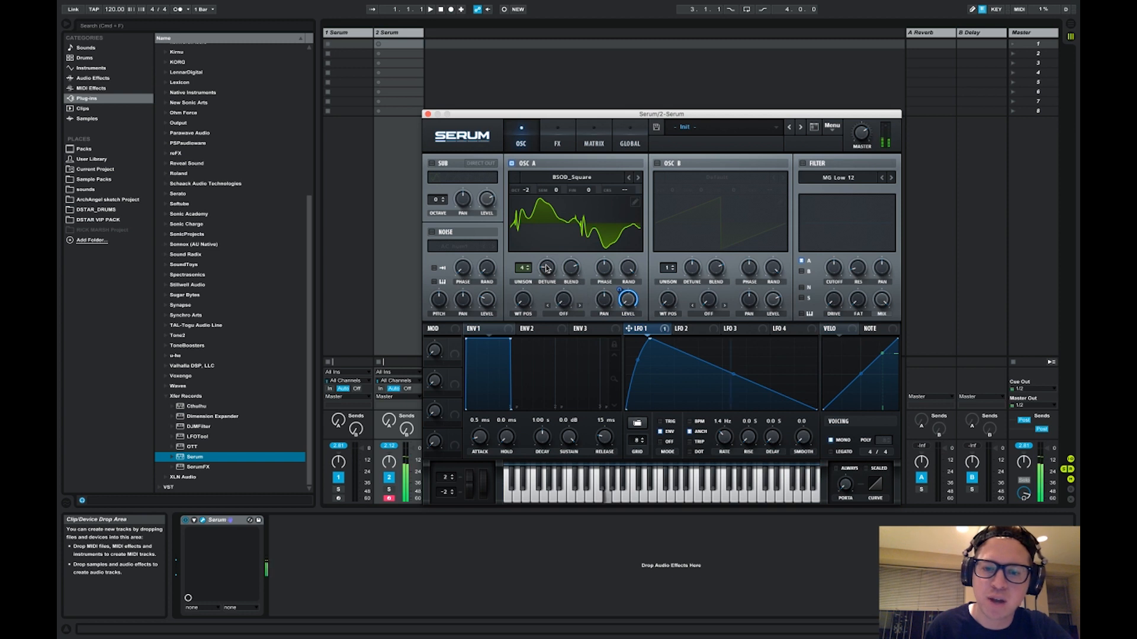
pyautogui.moveTo(638, 275); pyautogui.dragTo(627, 296)
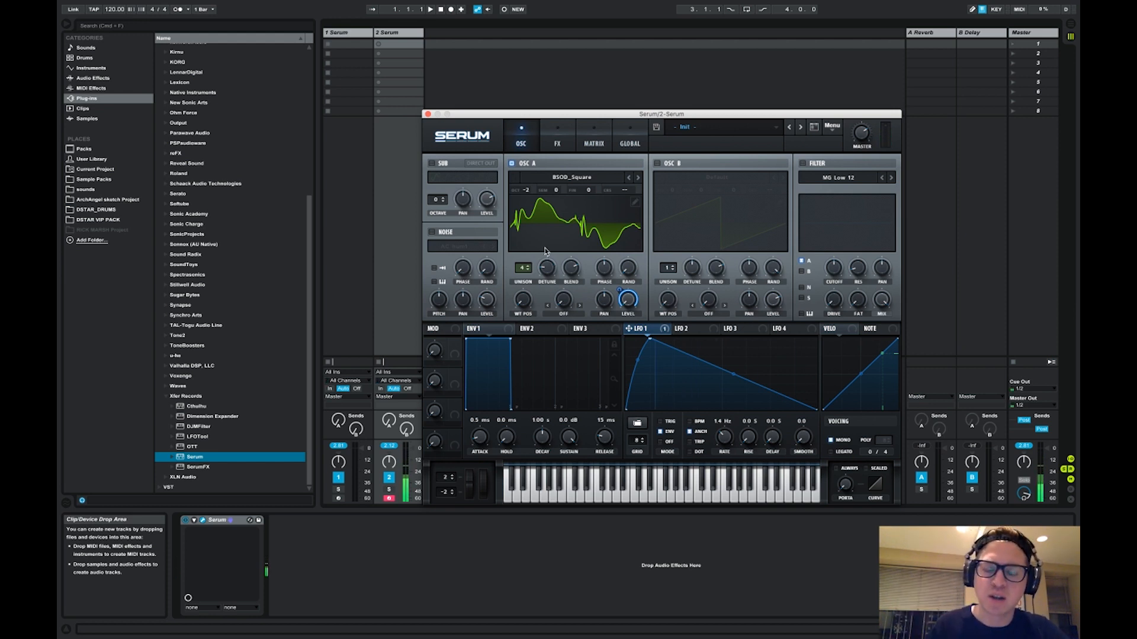
# Bend LFO 1's falling segment inward, try a rate of 1.9 Hz and return the rate to 1.4 Hz.
pyautogui.moveTo(728, 381); pyautogui.dragTo(733, 375)
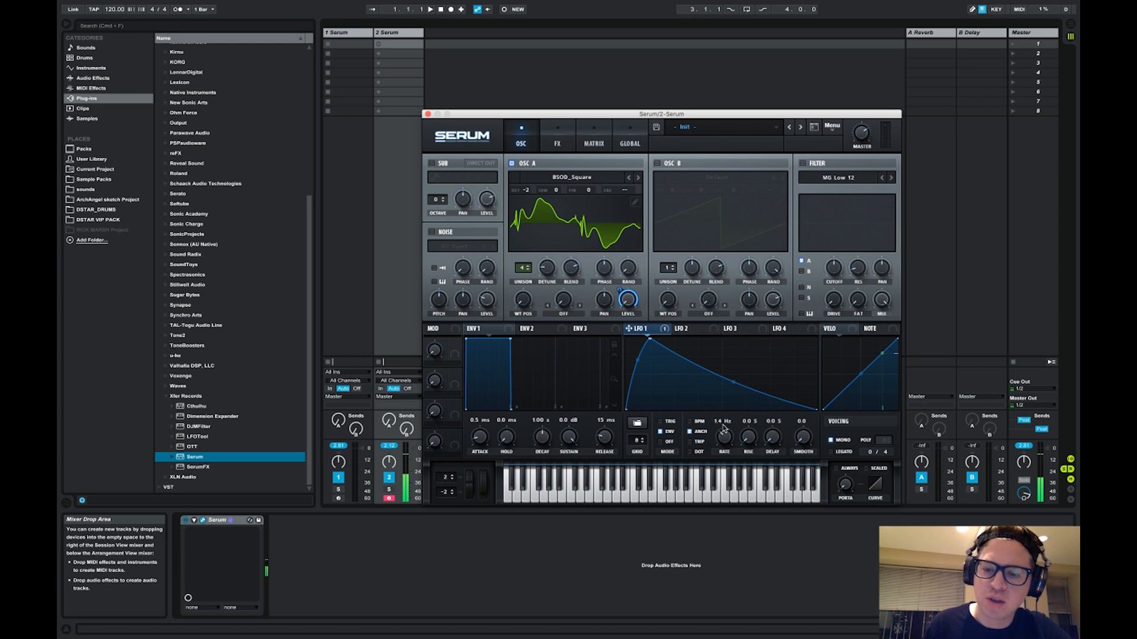
pyautogui.moveTo(729, 437)
pyautogui.mouseDown()
pyautogui.moveTo(730, 425)
pyautogui.moveTo(734, 436)
pyautogui.mouseUp()
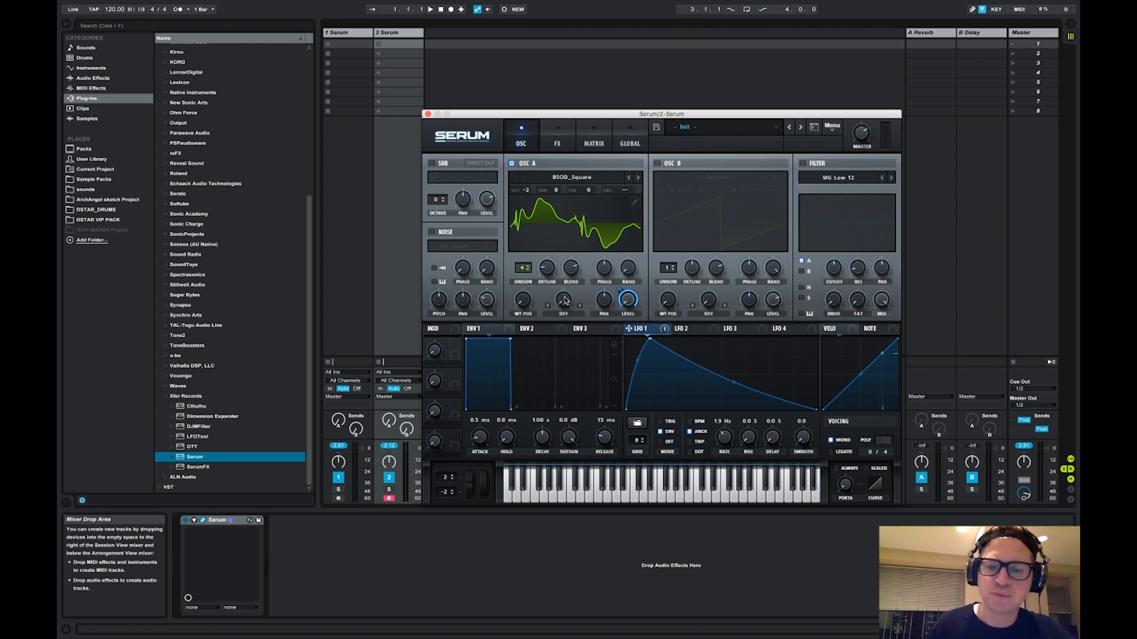
pyautogui.moveTo(728, 445); pyautogui.dragTo(727, 444)
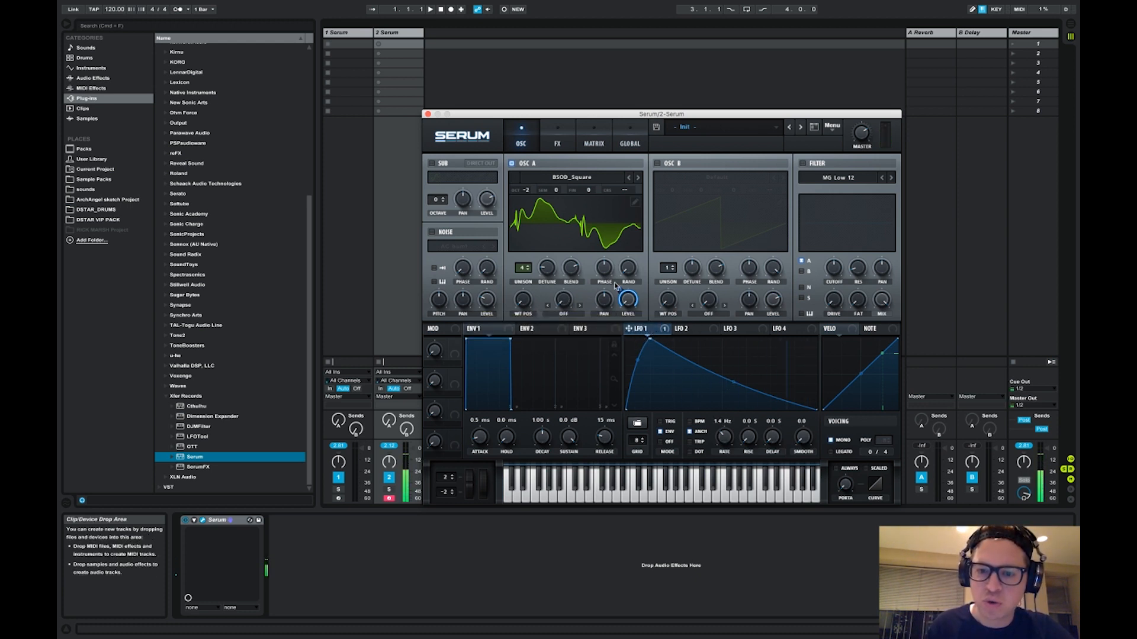
# Set oscillator A's warp mode to FM (from B) and enable oscillator B with the Analog_BD_Sin wavetable.
pyautogui.click(563, 313)
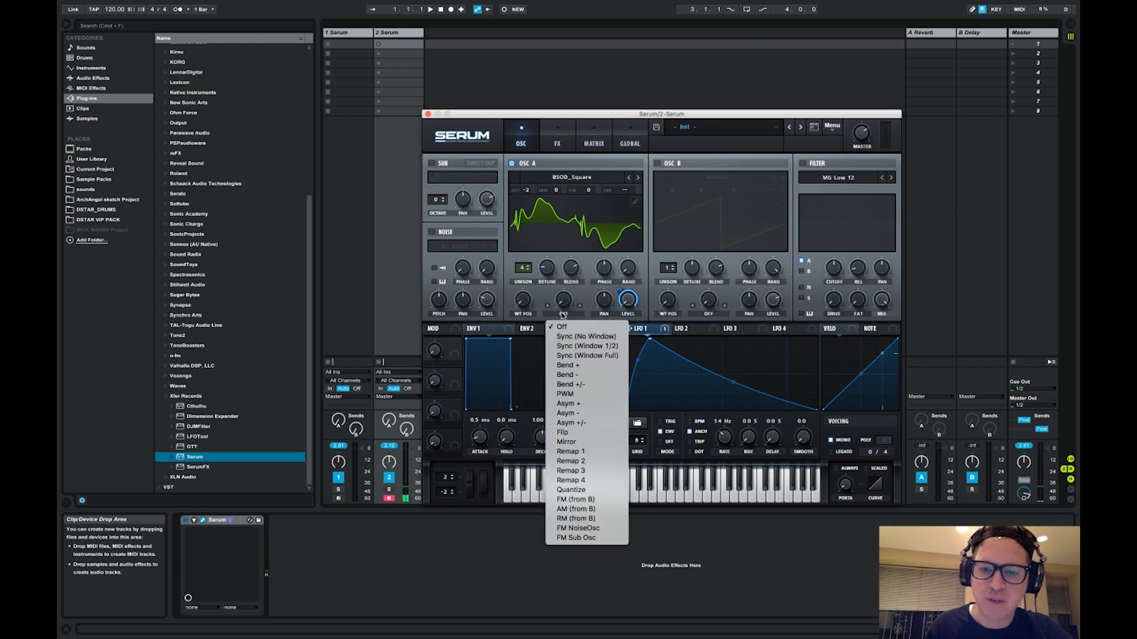
pyautogui.click(579, 501)
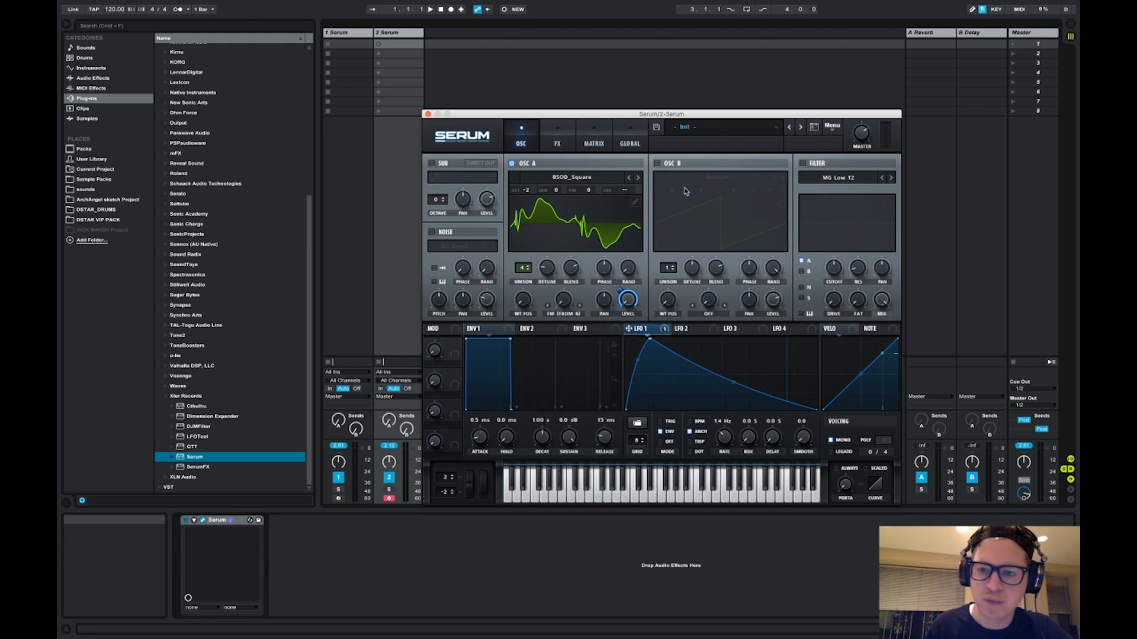
pyautogui.click(667, 163)
pyautogui.click(693, 180)
pyautogui.moveTo(770, 209)
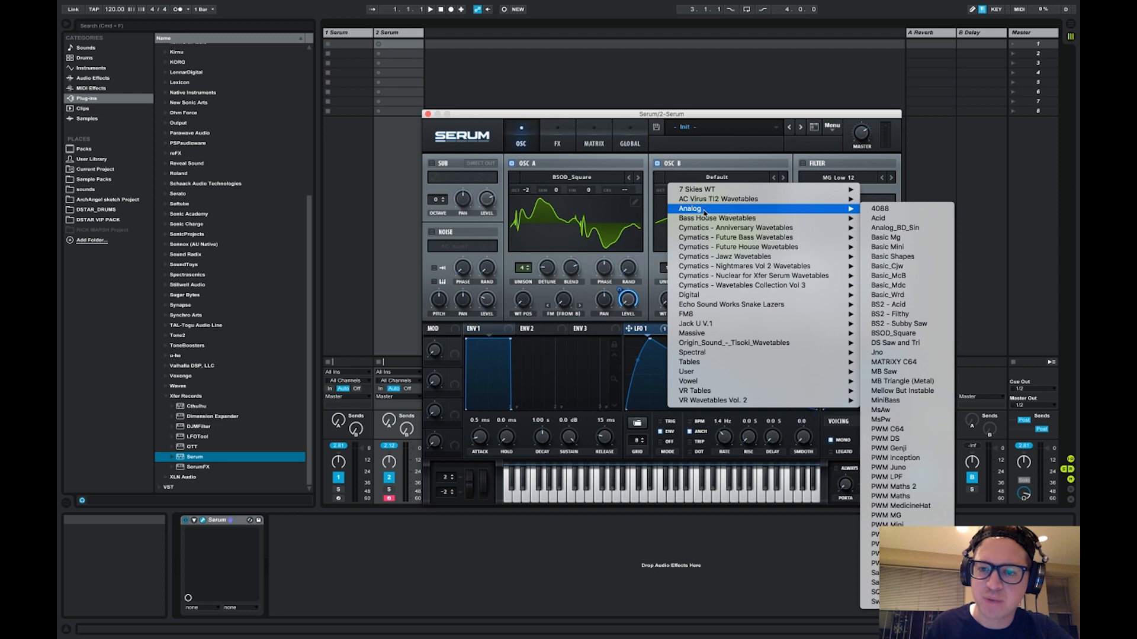
pyautogui.click(912, 231)
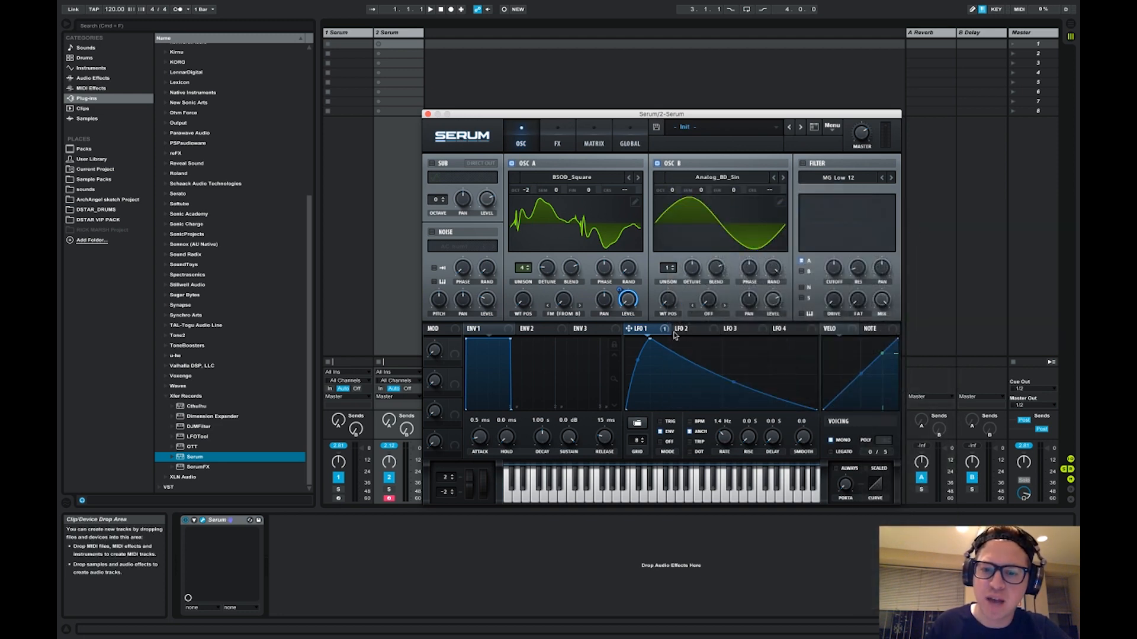
# Assign LFO 1 to the wavetable position of oscillators A and B, and adjust oscillator A's FM amount.
pyautogui.moveTo(632, 333); pyautogui.dragTo(523, 300)
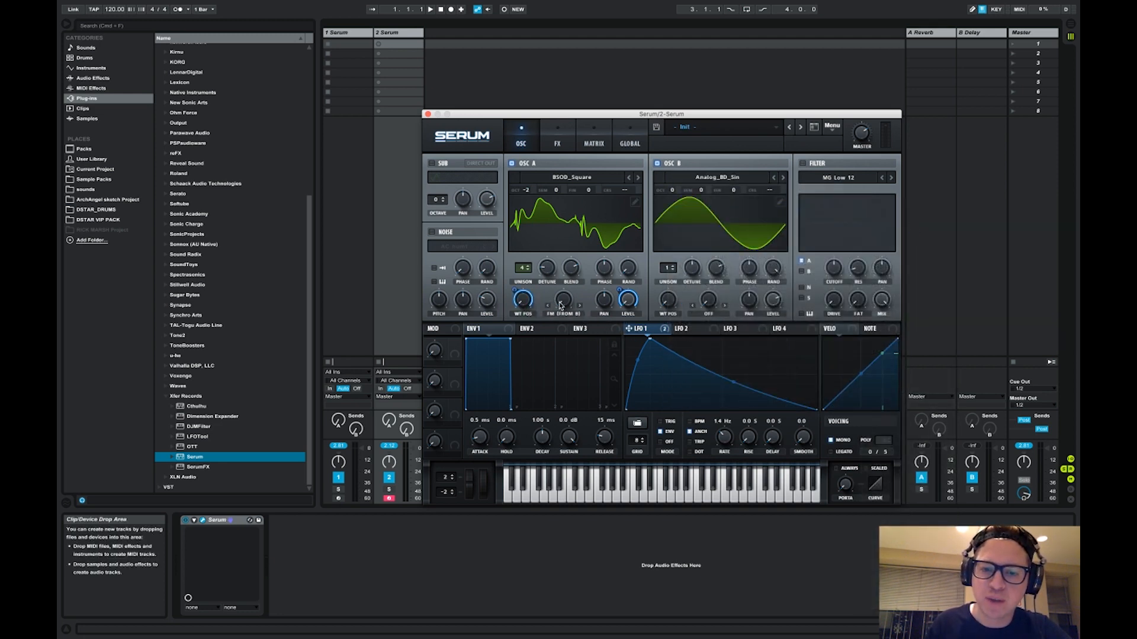
pyautogui.moveTo(628, 328); pyautogui.dragTo(667, 300)
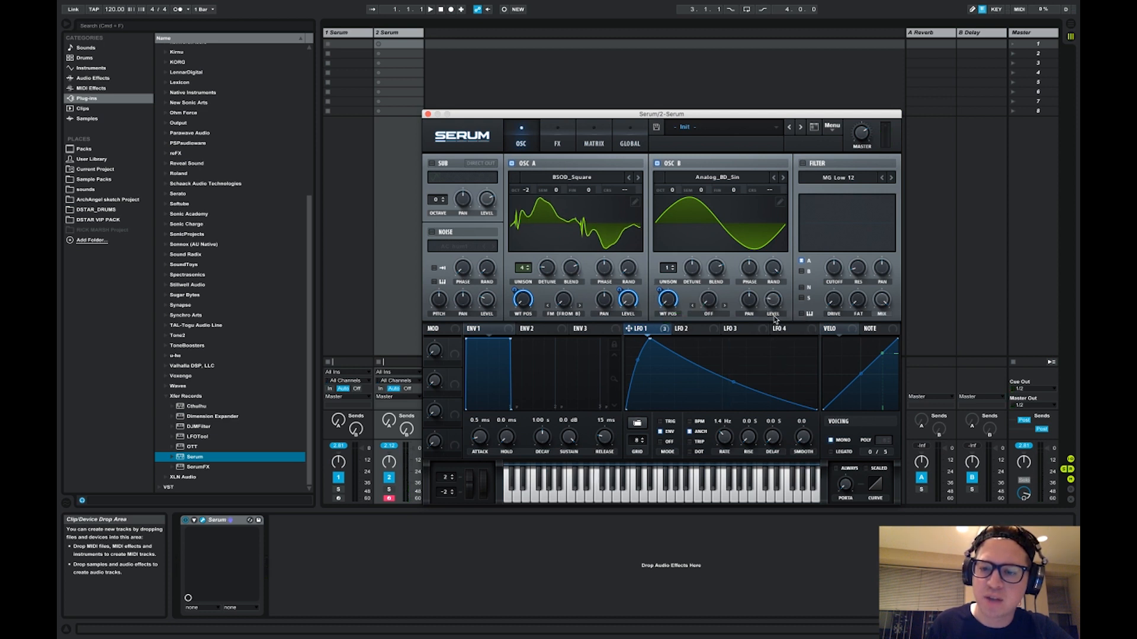
pyautogui.moveTo(567, 300); pyautogui.dragTo(568, 249)
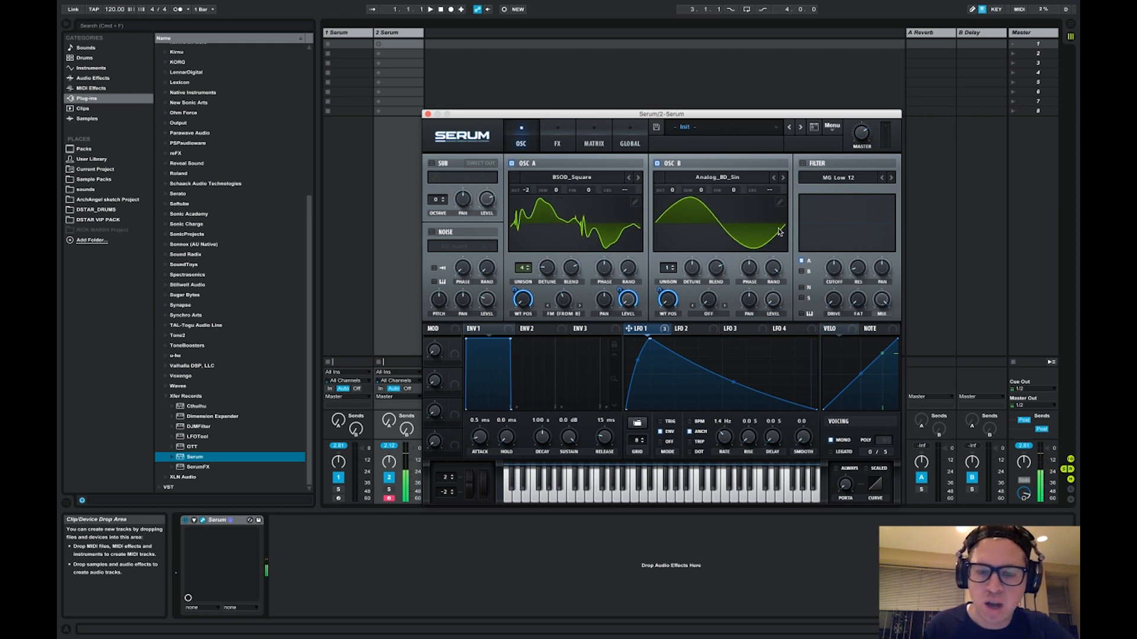
# Enable the filter, choose the Multi type HP 12 and lower its cutoff until the response is nearly flat.
pyautogui.click(803, 163)
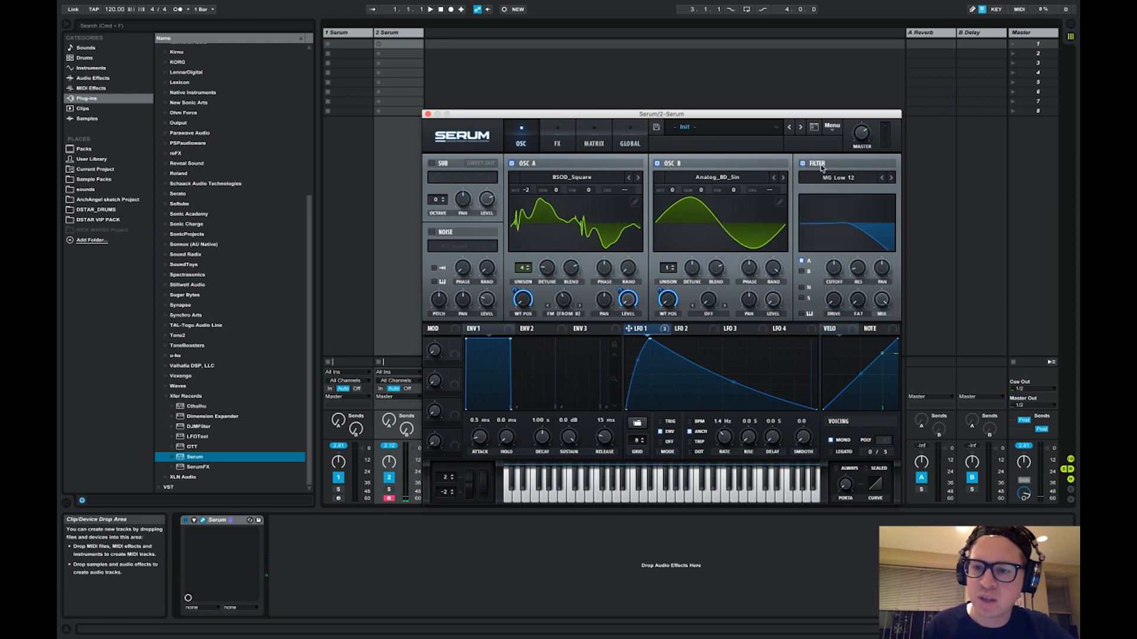
pyautogui.click(834, 178)
pyautogui.moveTo(834, 202)
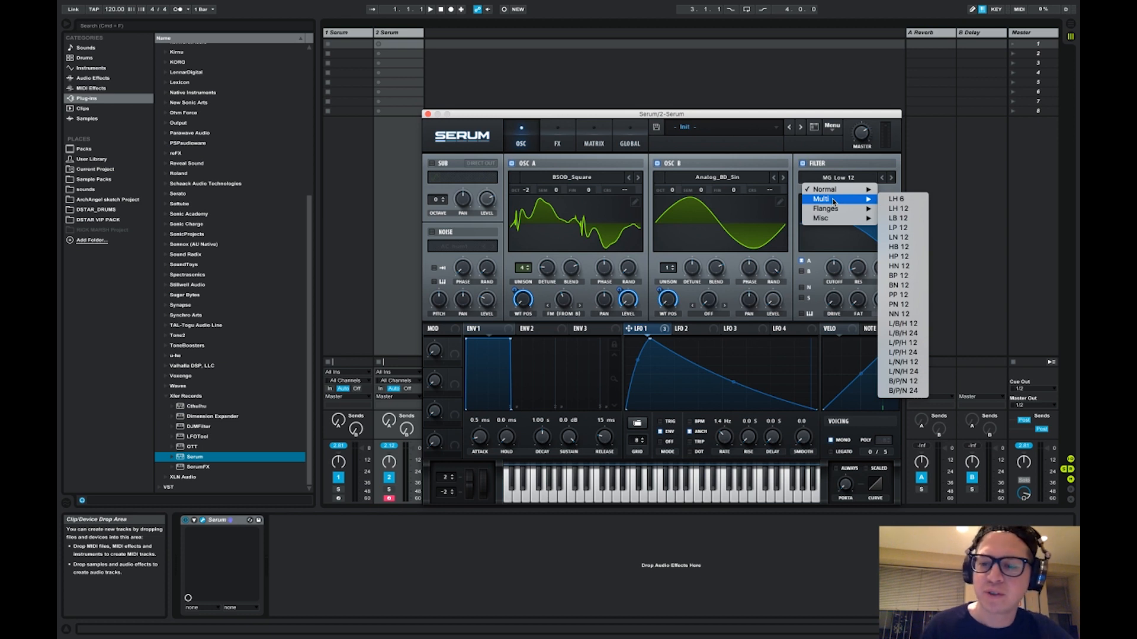
pyautogui.click(910, 257)
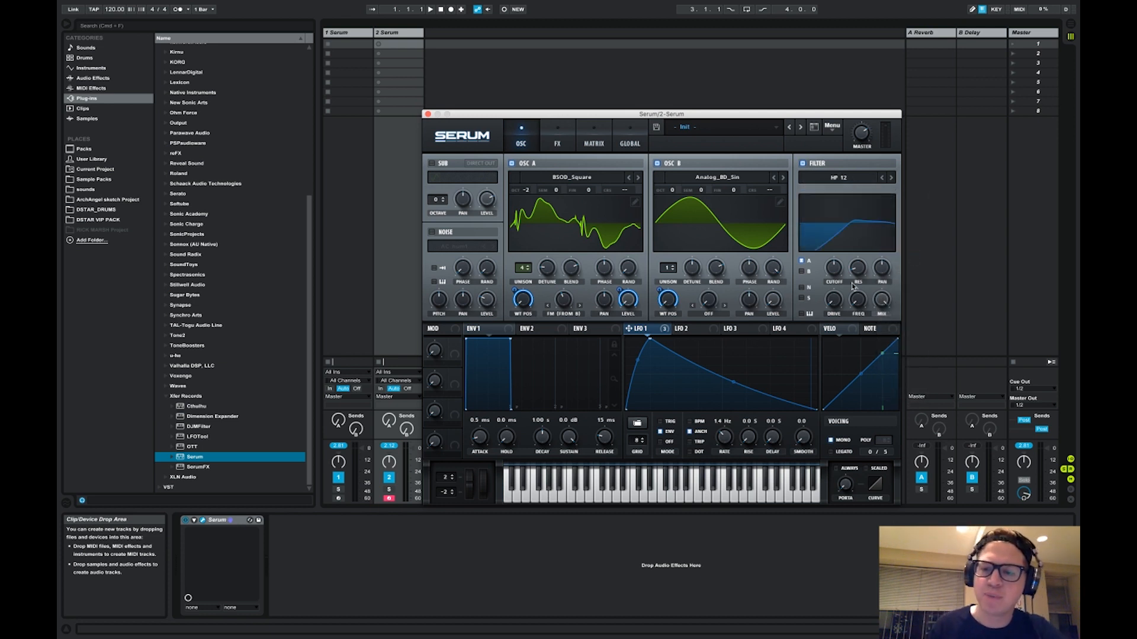
pyautogui.moveTo(842, 272); pyautogui.dragTo(842, 314)
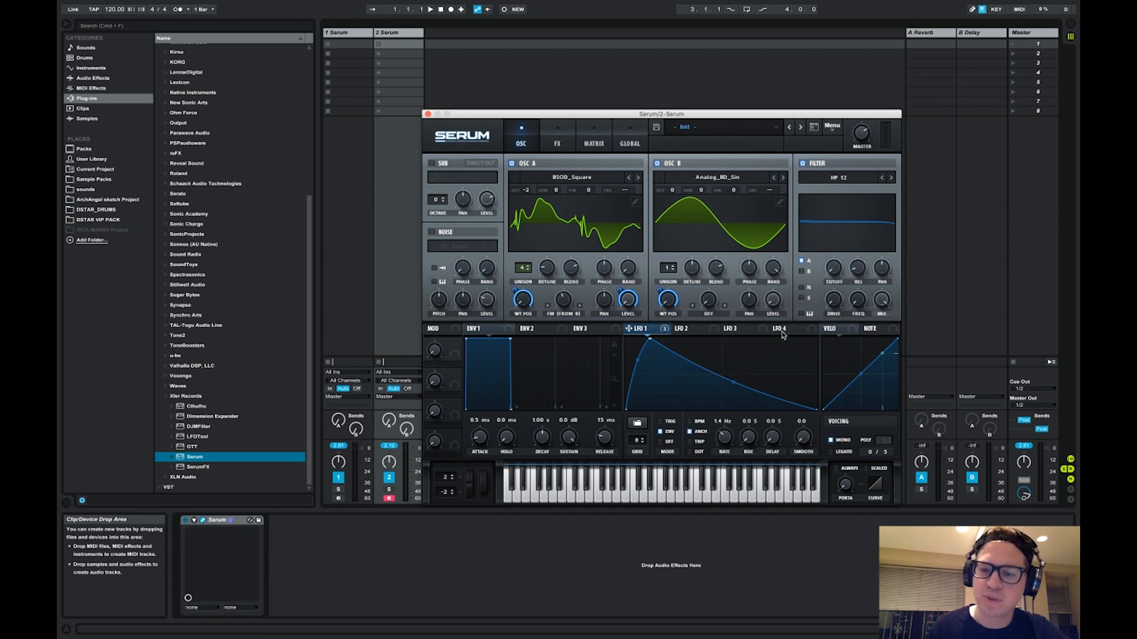
# Assign LFO 1 to the filter's cutoff, resonance and Freq controls, and adjust the resonance amount.
pyautogui.moveTo(629, 334); pyautogui.dragTo(826, 296)
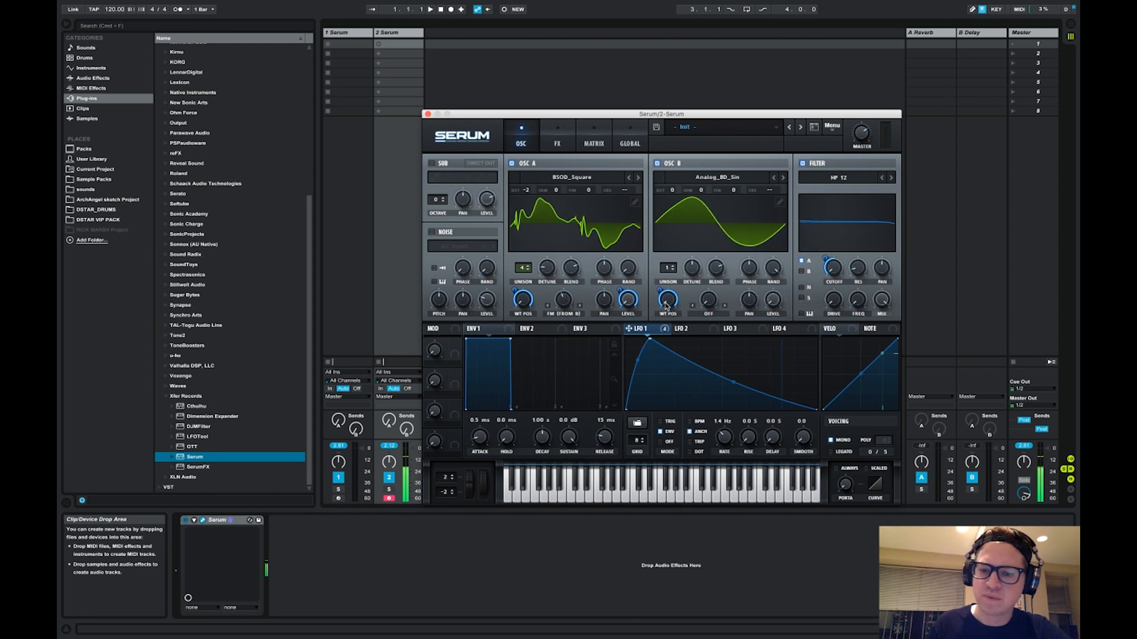
pyautogui.moveTo(629, 328); pyautogui.dragTo(850, 267)
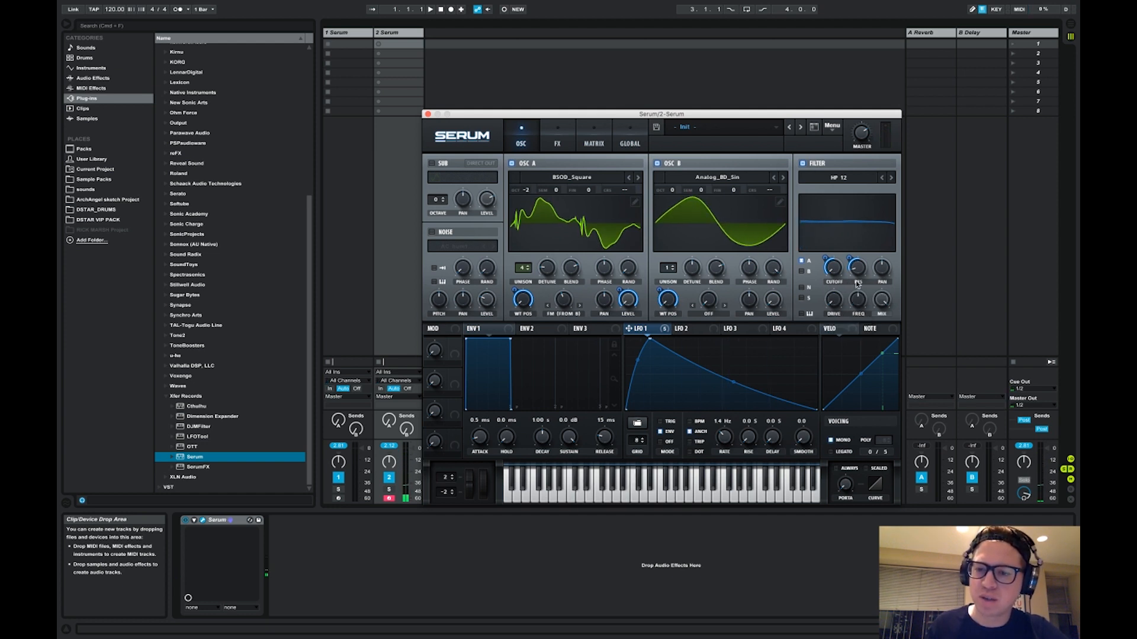
pyautogui.moveTo(857, 268); pyautogui.dragTo(860, 234)
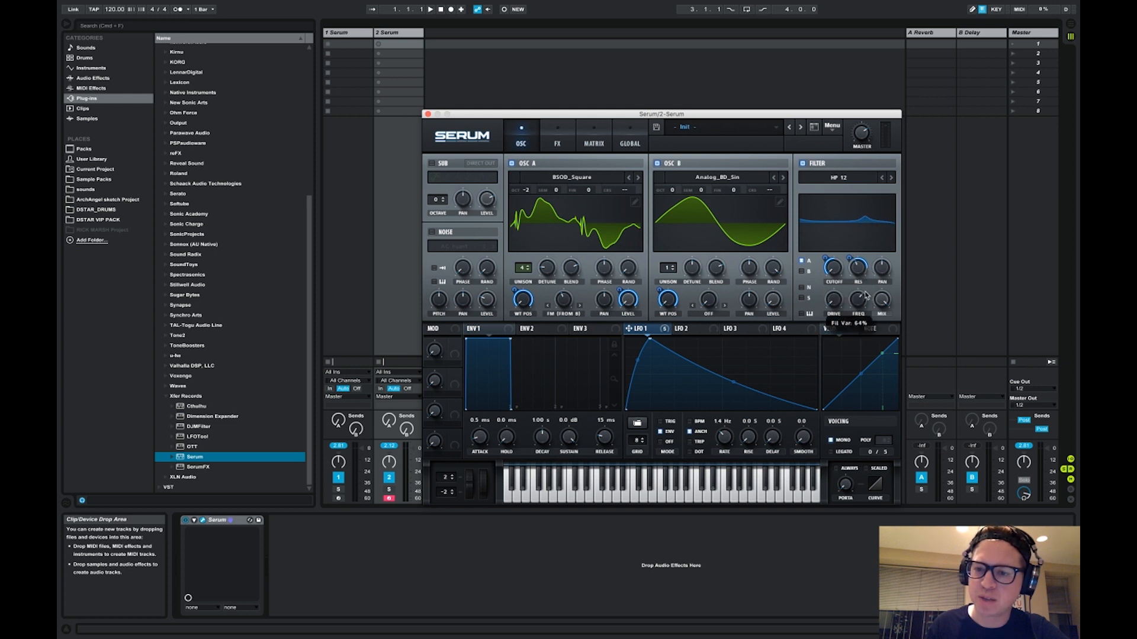
pyautogui.moveTo(859, 273); pyautogui.dragTo(858, 328)
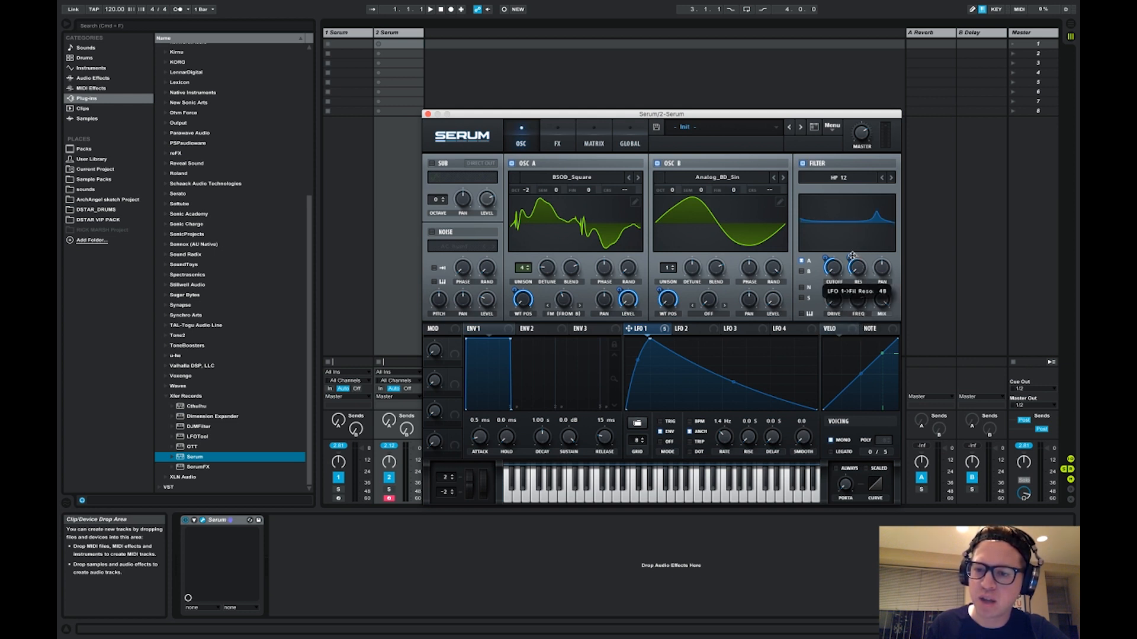
pyautogui.moveTo(859, 271); pyautogui.dragTo(859, 258)
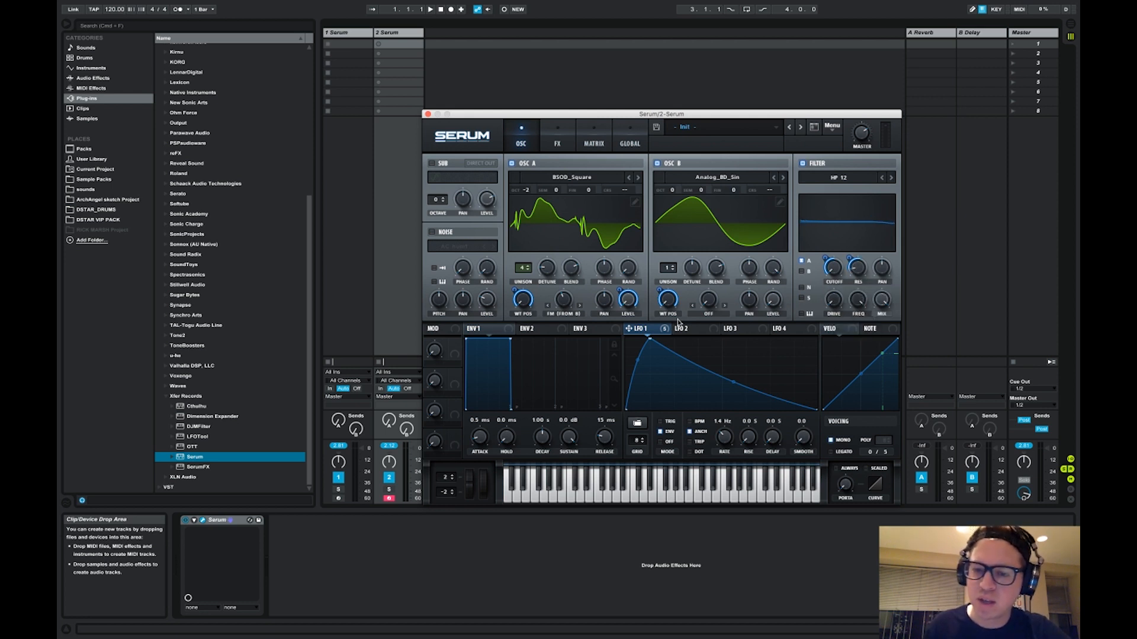
pyautogui.moveTo(850, 290); pyautogui.dragTo(850, 333)
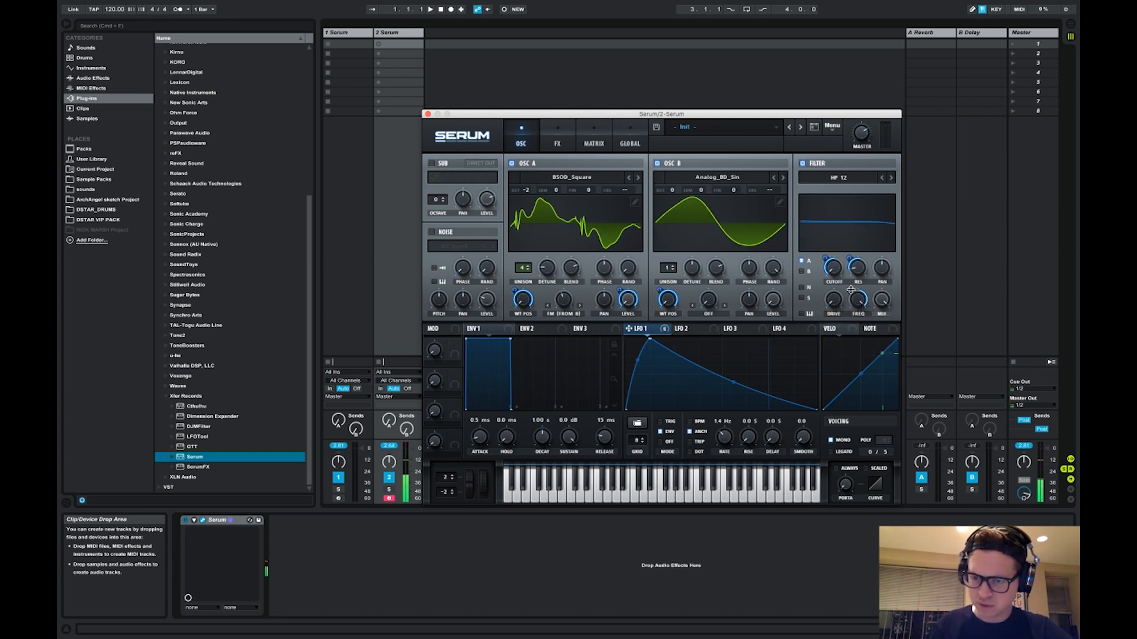
# Enable the sub oscillator, lower its octave to -2 and choose the triangle waveform.
pyautogui.click(432, 164)
pyautogui.moveTo(438, 200); pyautogui.dragTo(435, 216)
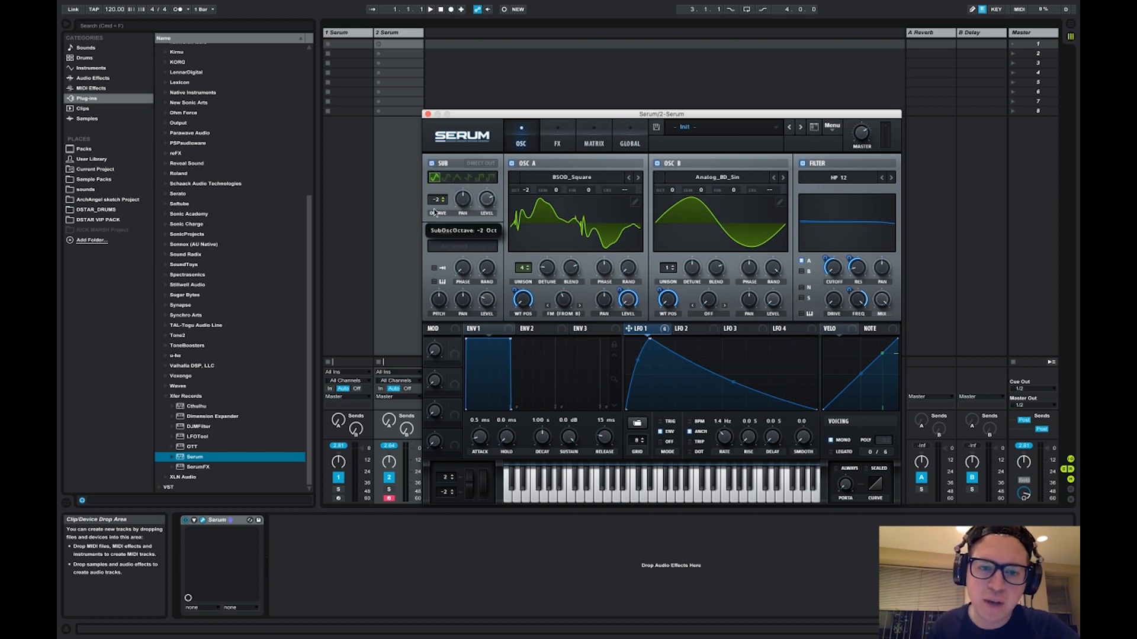
pyautogui.click(468, 177)
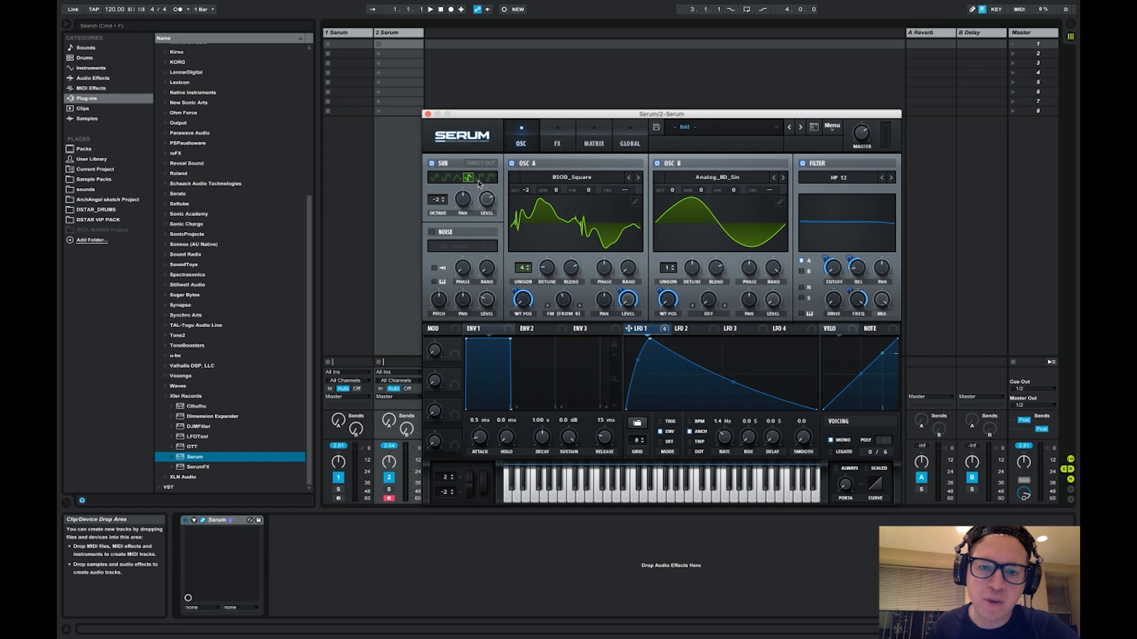
pyautogui.click(456, 177)
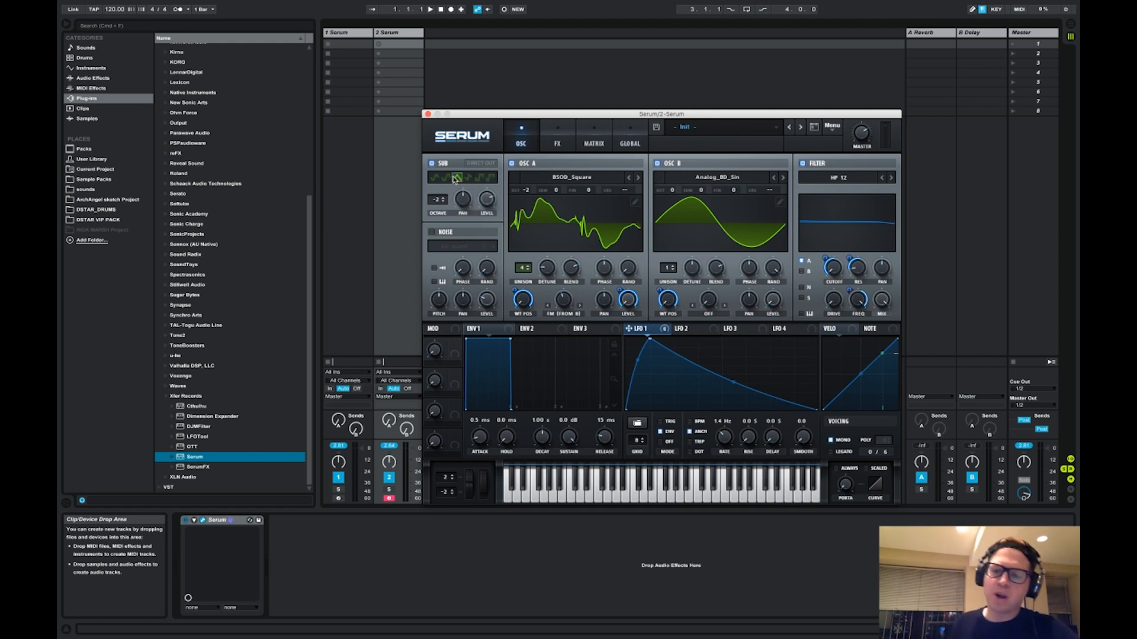
# Audition the sub oscillator's waveforms with oscillator A off, return to the triangle waveform and turn oscillator A back on.
pyautogui.click(517, 163)
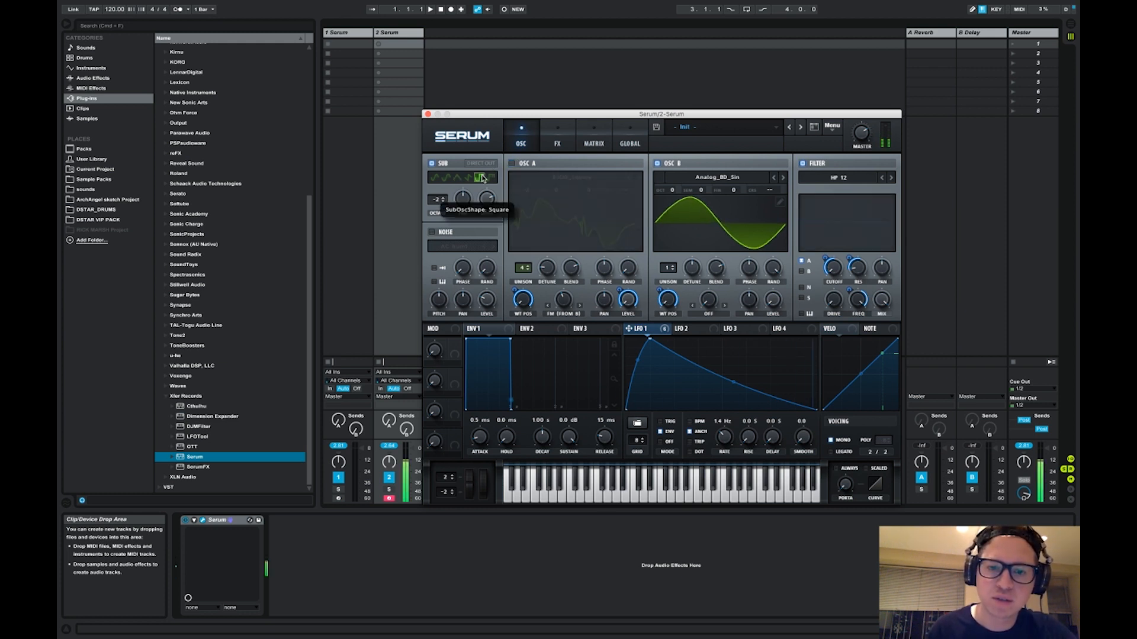
pyautogui.click(479, 178)
pyautogui.click(458, 178)
pyautogui.click(469, 179)
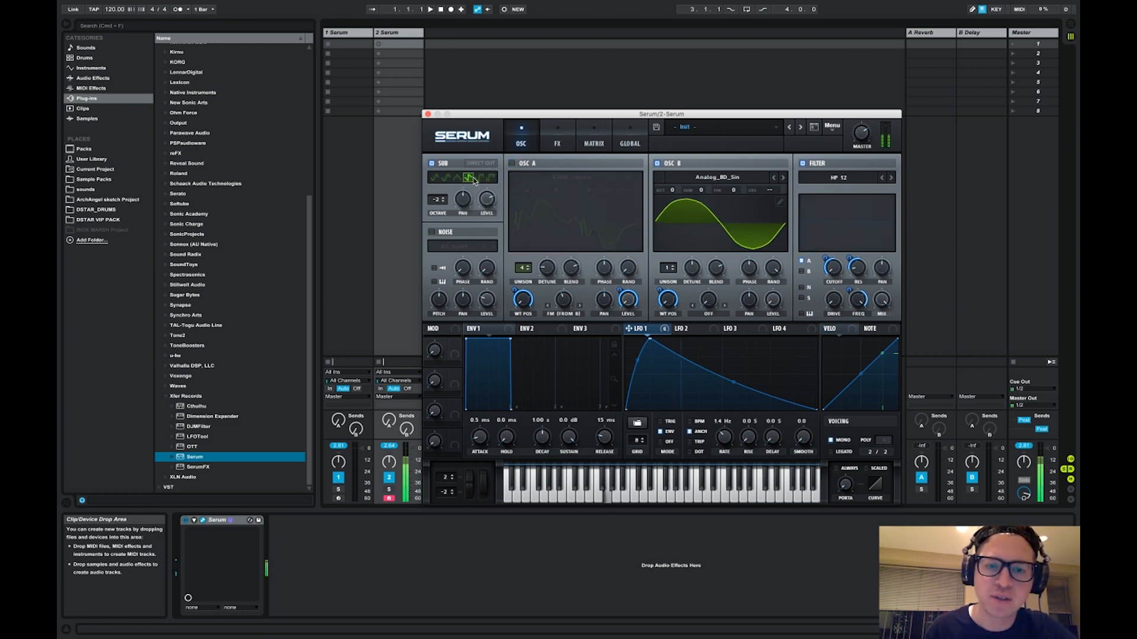
pyautogui.click(479, 179)
pyautogui.click(490, 178)
pyautogui.click(456, 178)
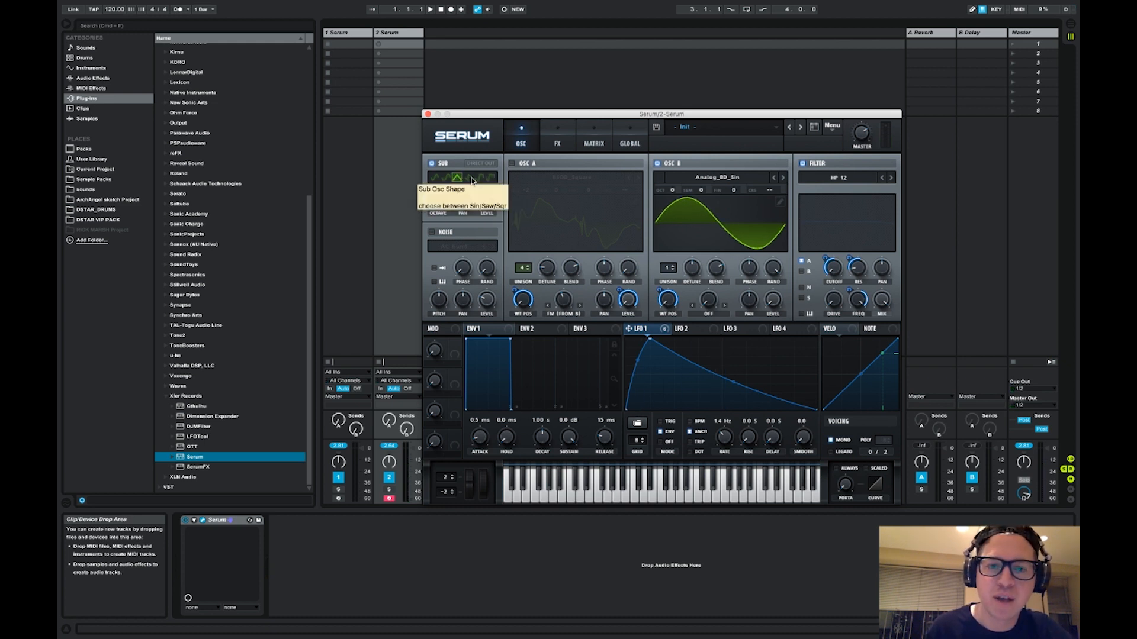
pyautogui.click(526, 162)
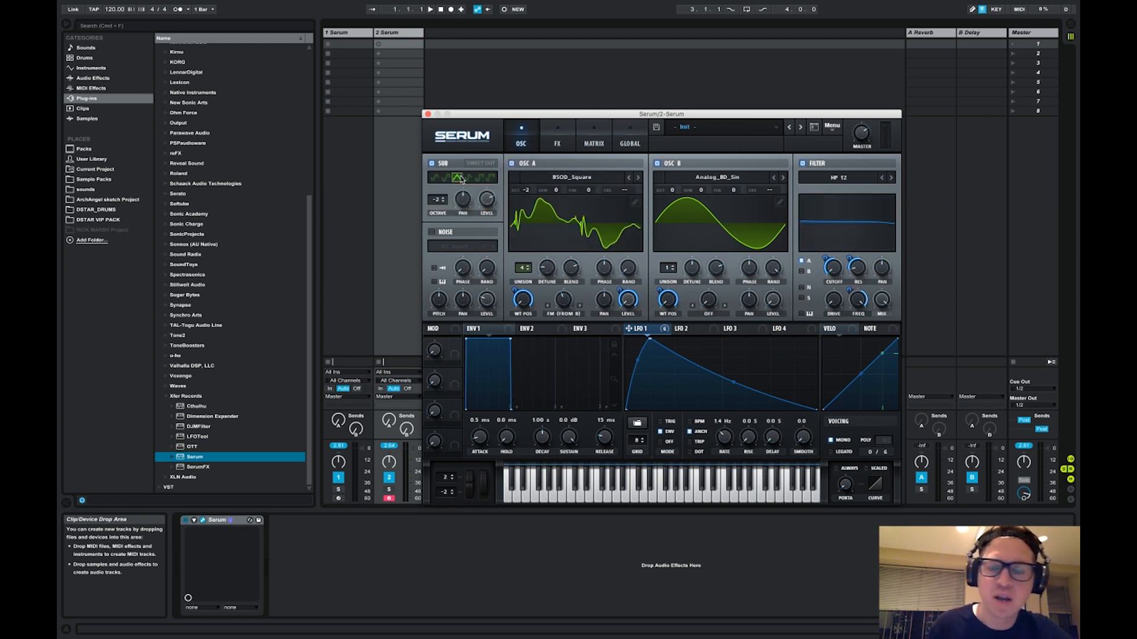
# Enable the effects filter, set its type to MG Low 24 and its cutoff to about 150 Hz.
pyautogui.click(551, 145)
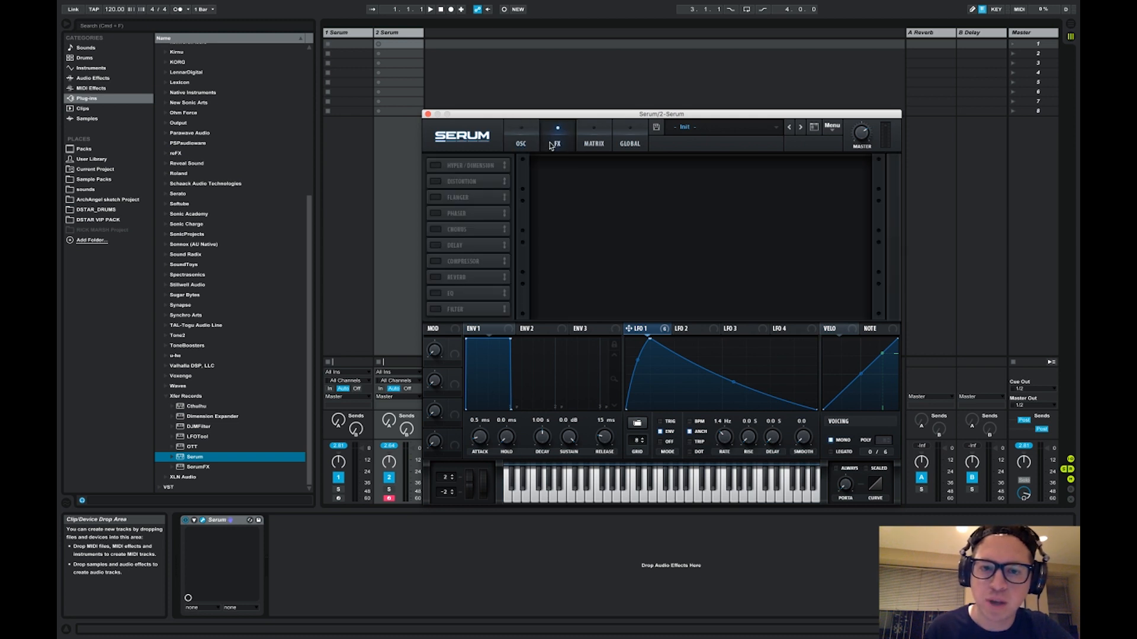
pyautogui.click(521, 145)
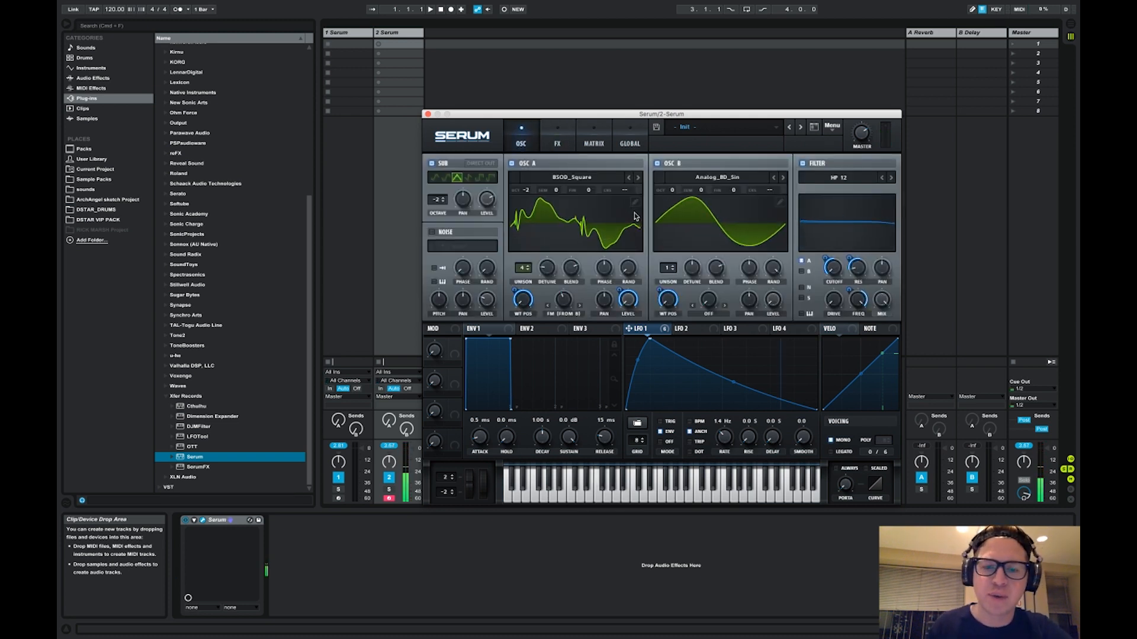
pyautogui.click(559, 143)
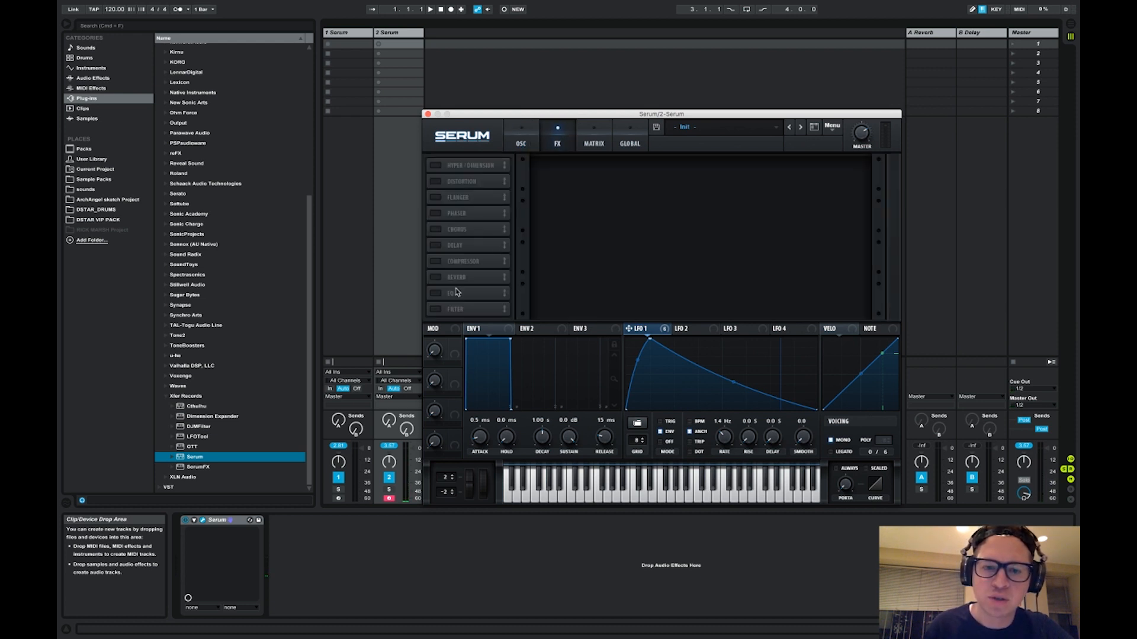
pyautogui.click(436, 310)
pyautogui.click(610, 176)
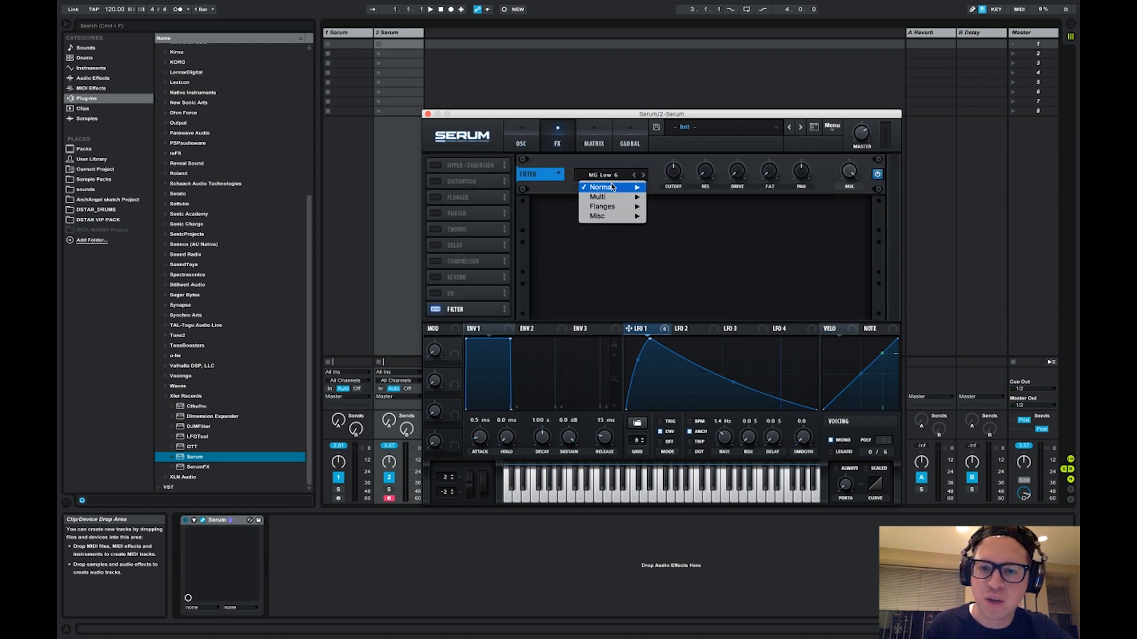
pyautogui.moveTo(611, 187)
pyautogui.click(675, 216)
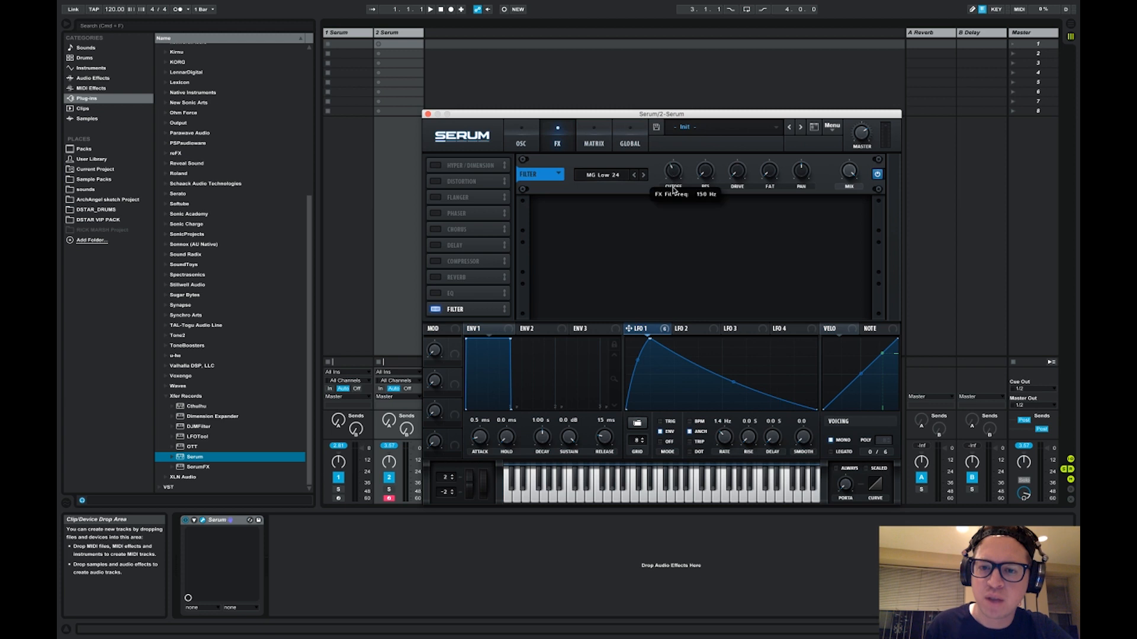
# Assign LFO 1 to the effects filter's cutoff and fine-tune it while playing test notes.
pyautogui.moveTo(629, 330); pyautogui.dragTo(673, 171)
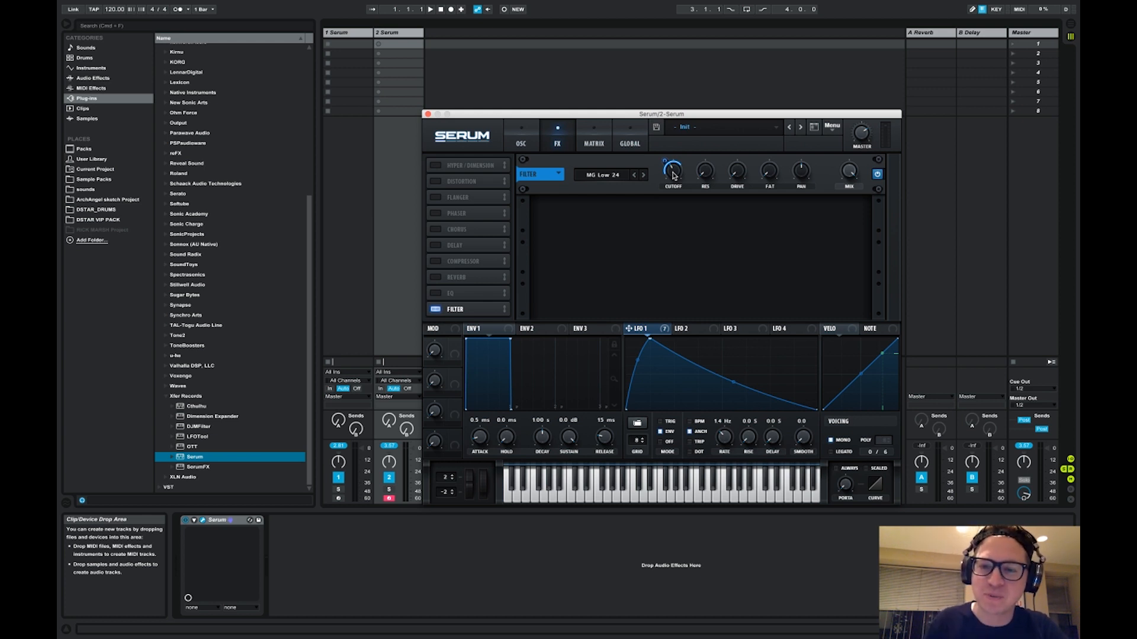
pyautogui.press('f')
pyautogui.press('h')
pyautogui.press('g')
pyautogui.press('d')
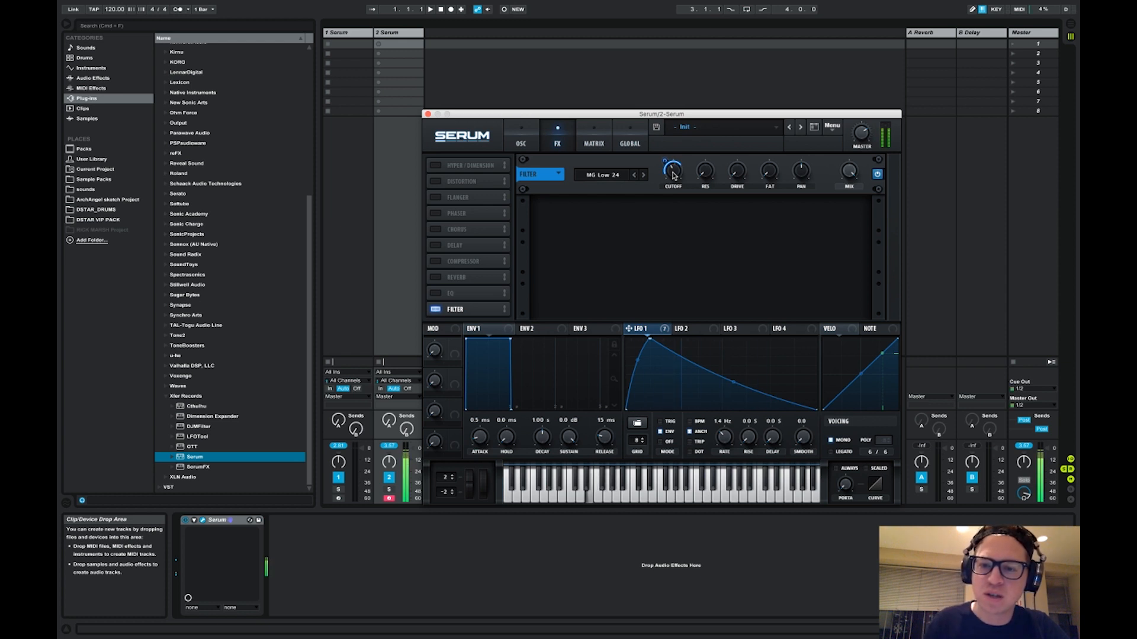
pyautogui.moveTo(672, 176); pyautogui.dragTo(675, 174)
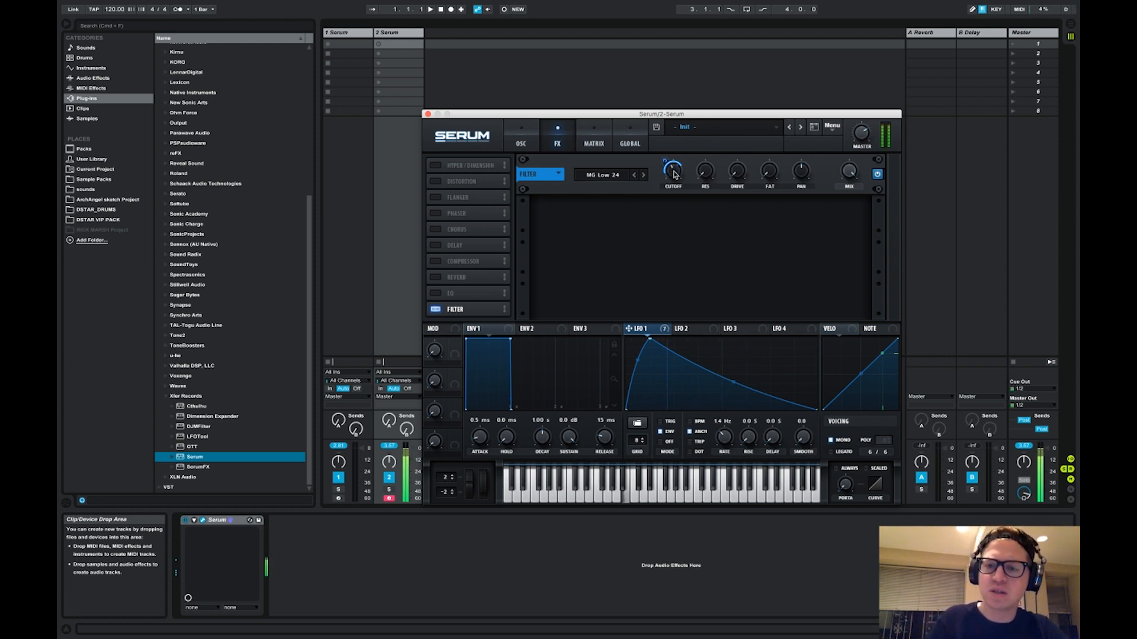
pyautogui.press('s')
pyautogui.press('h')
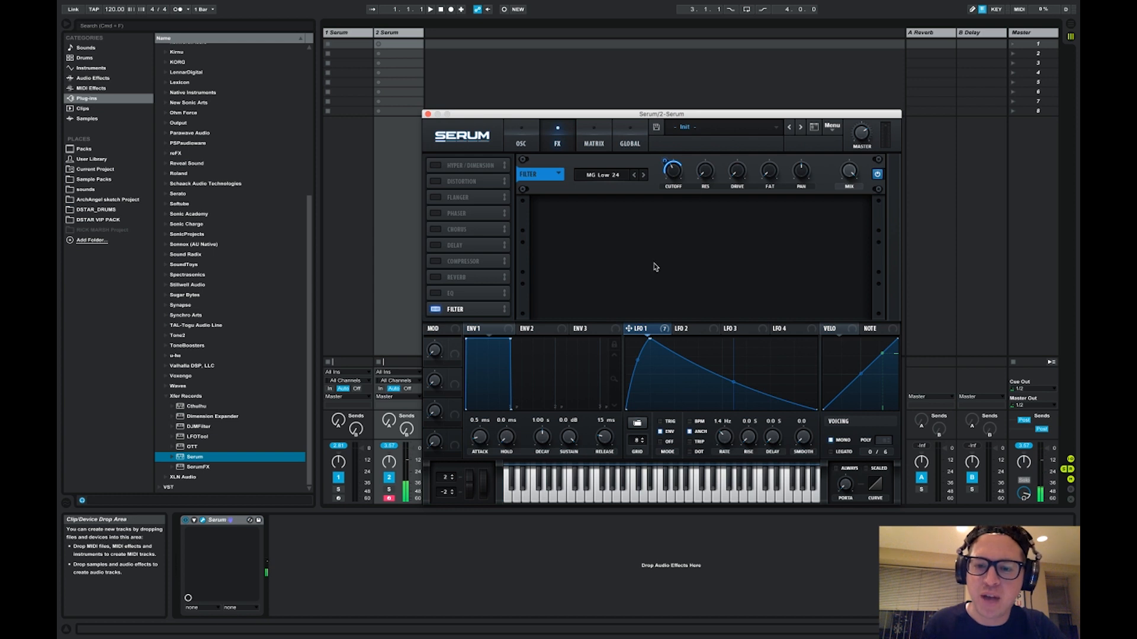
# Assign LFO 1 to the effects filter's resonance, adjust the resonance amount and raise the filter's drive slightly.
pyautogui.moveTo(630, 329); pyautogui.dragTo(702, 170)
pyautogui.press('f')
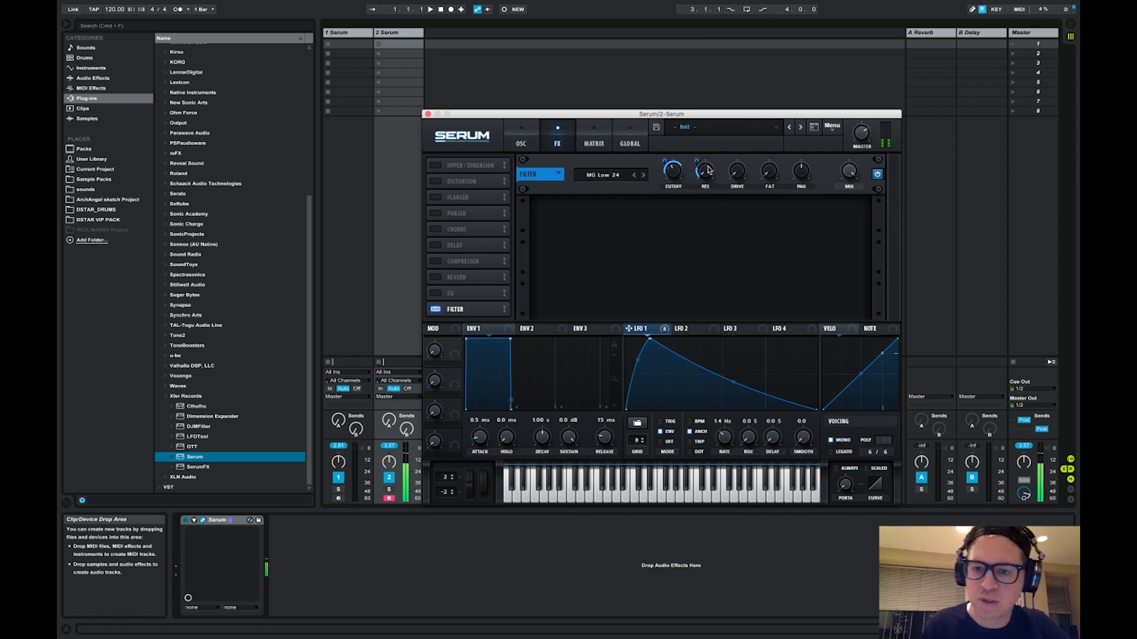
pyautogui.moveTo(709, 170); pyautogui.dragTo(697, 129)
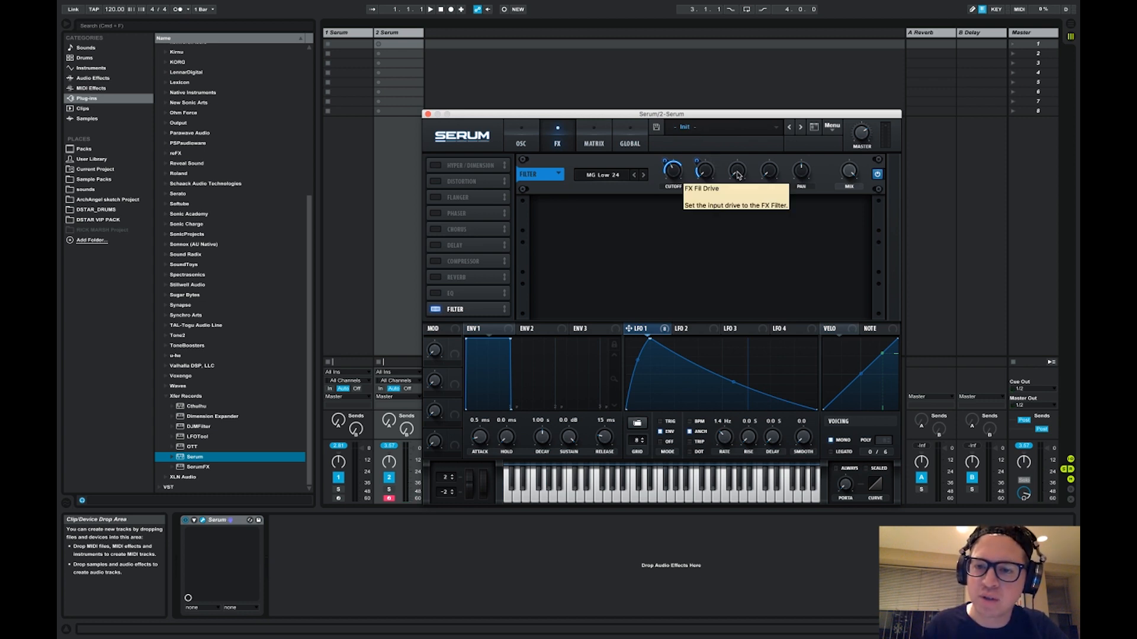
pyautogui.moveTo(738, 175); pyautogui.dragTo(737, 165)
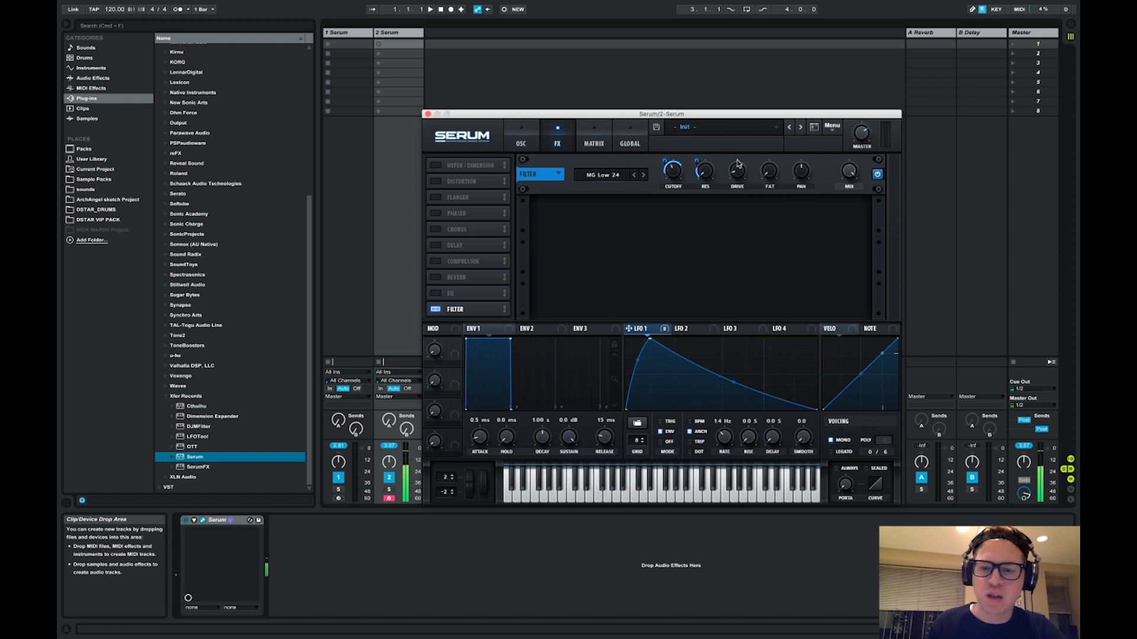
# Enable Hyper/Dimension with adjusted mix and a Dimension size of about 15%, and enable Tube distortion with more drive.
pyautogui.click(436, 166)
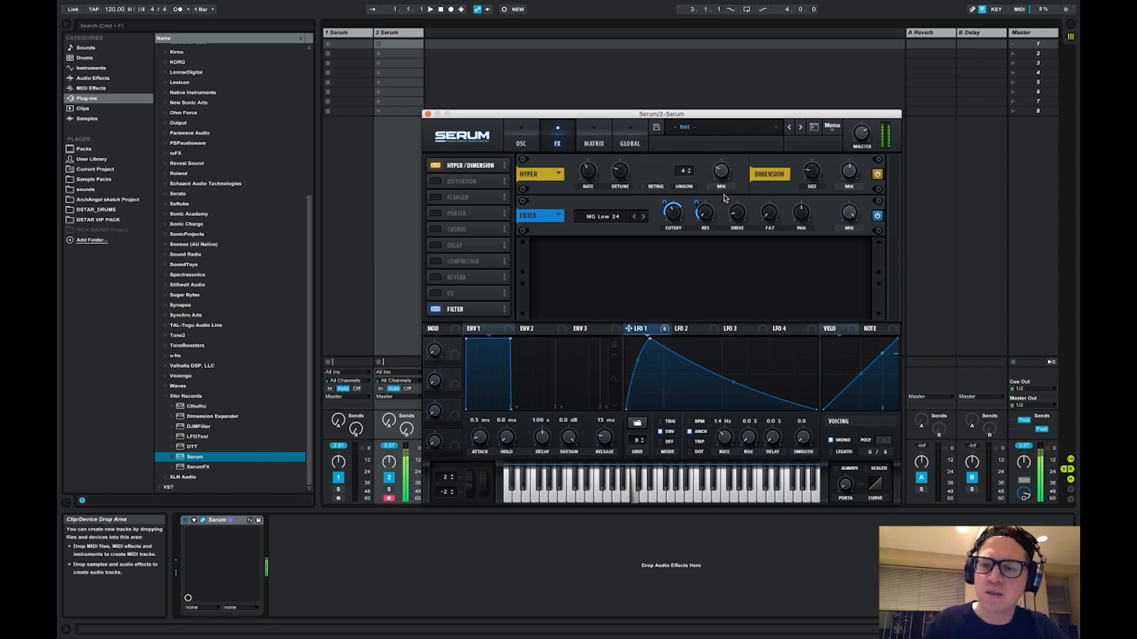
pyautogui.moveTo(723, 183)
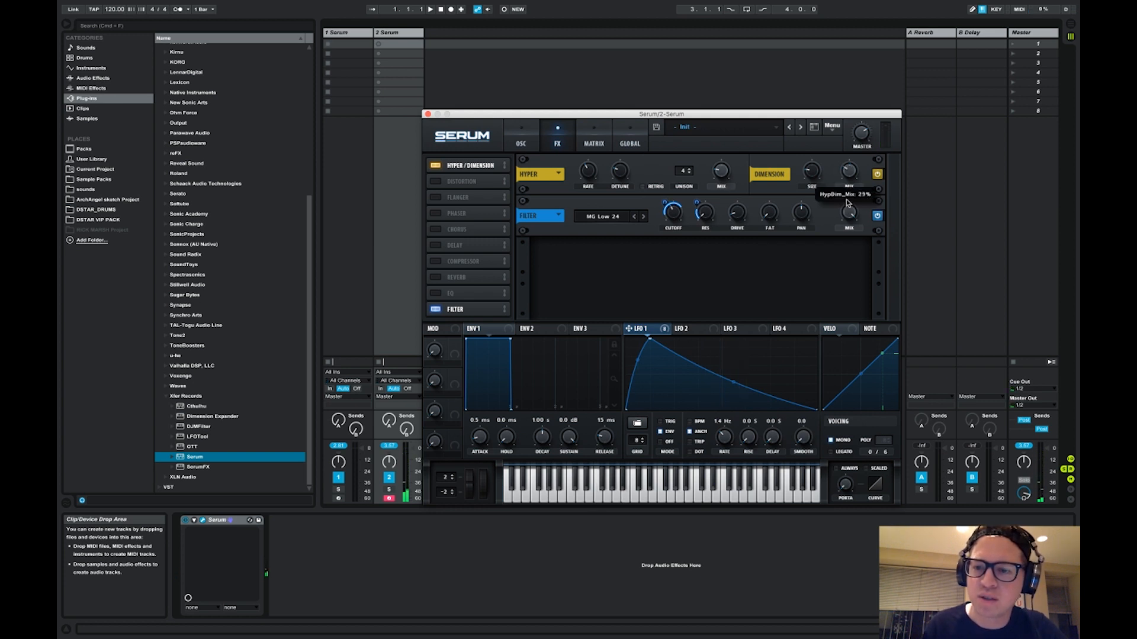
pyautogui.moveTo(817, 171)
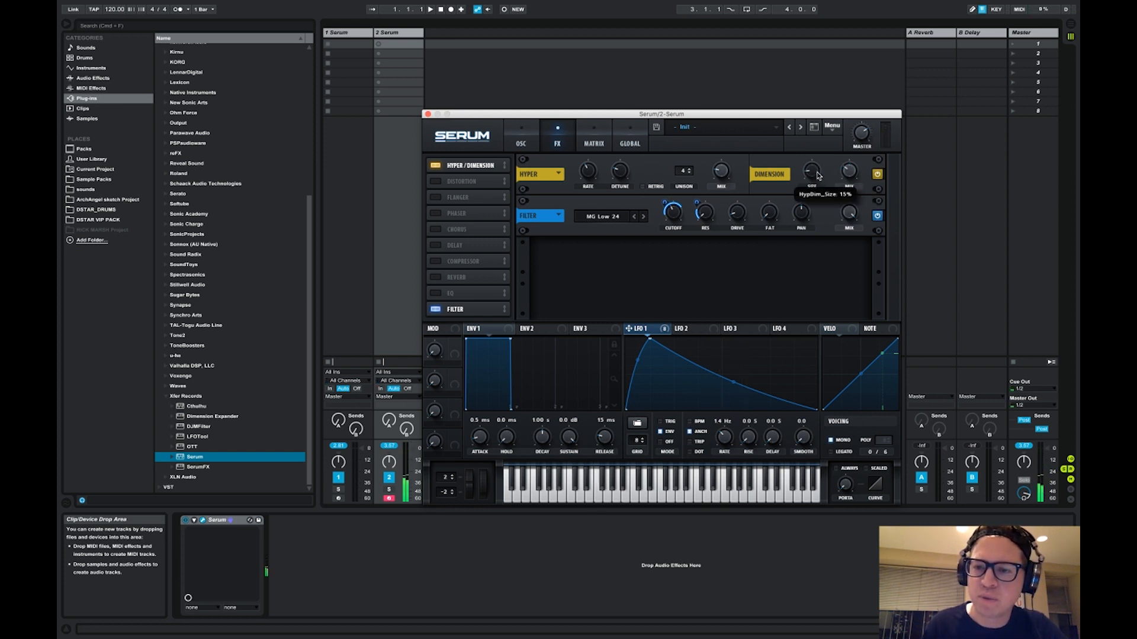
pyautogui.click(437, 182)
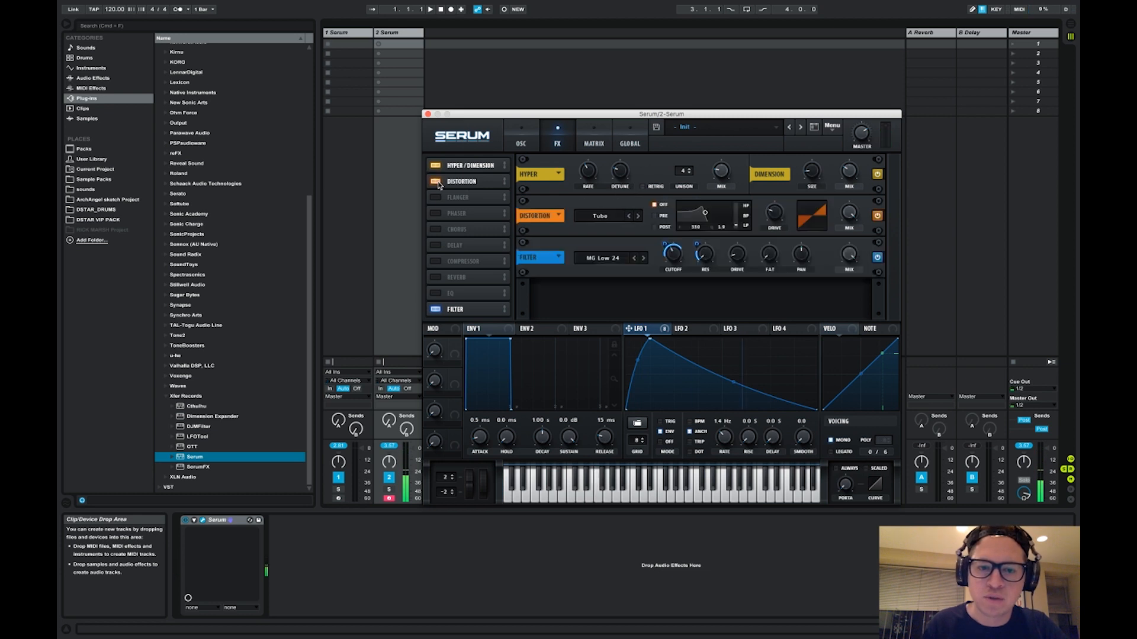
pyautogui.moveTo(780, 216)
pyautogui.mouseDown()
pyautogui.moveTo(783, 158)
pyautogui.moveTo(781, 196)
pyautogui.mouseUp()
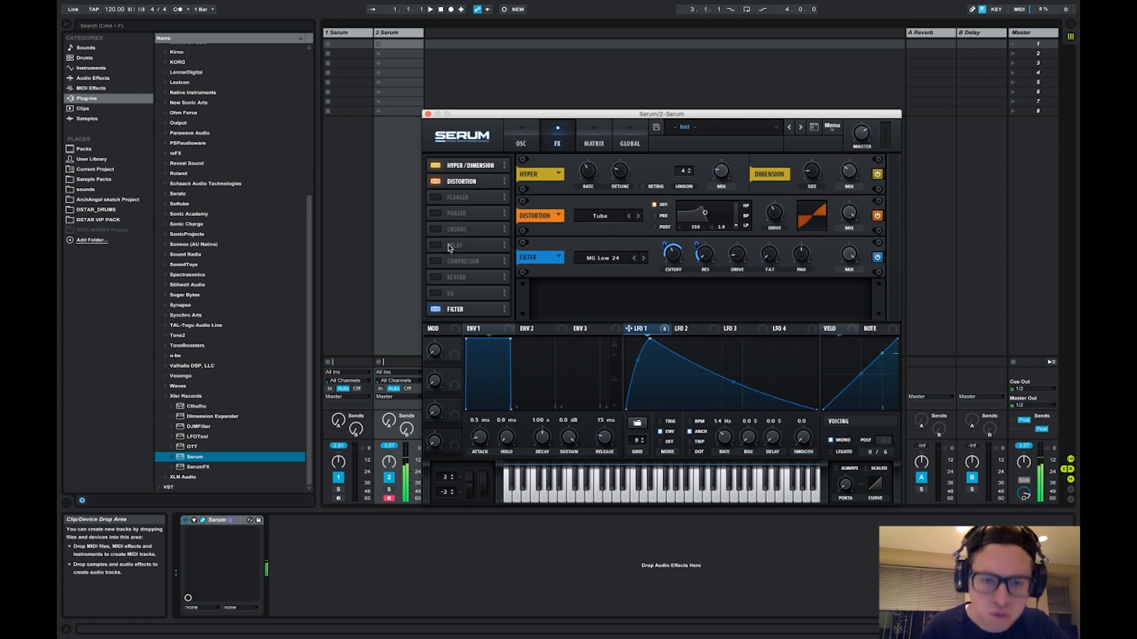
# Enable the compressor in multiband mode and set its threshold to about -7.5 dB.
pyautogui.click(435, 262)
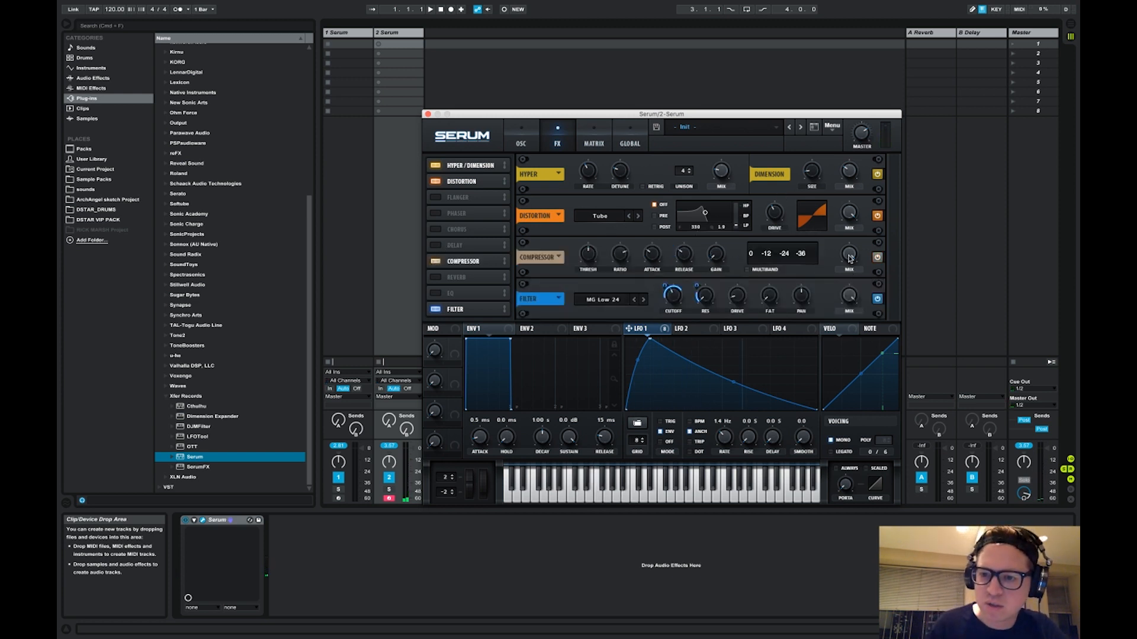
pyautogui.click(747, 269)
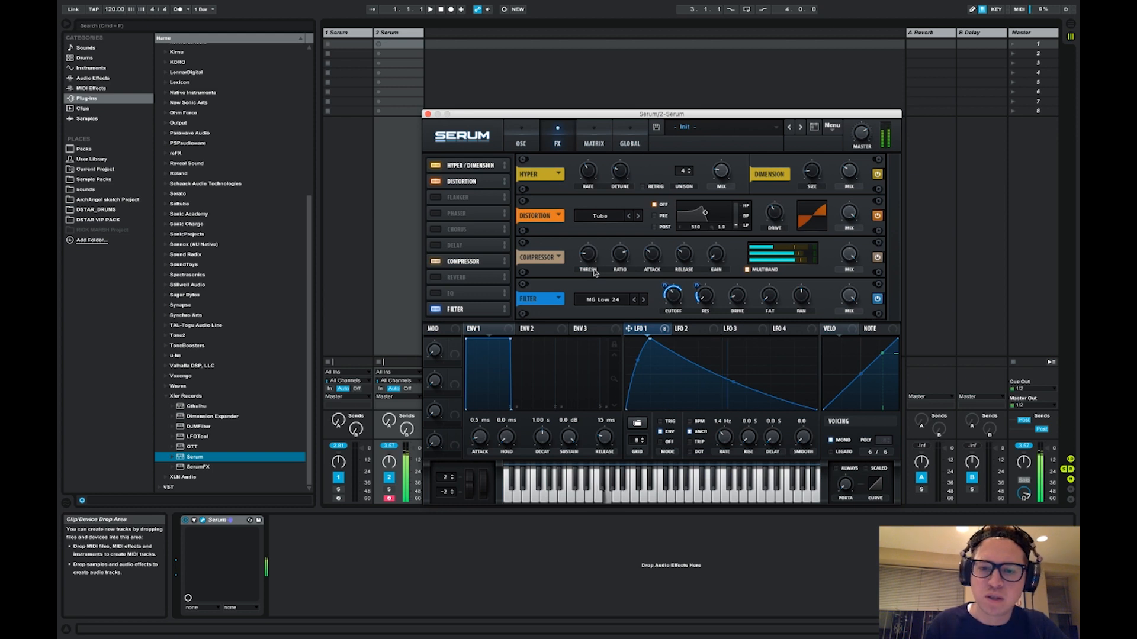
pyautogui.moveTo(590, 253); pyautogui.dragTo(591, 244)
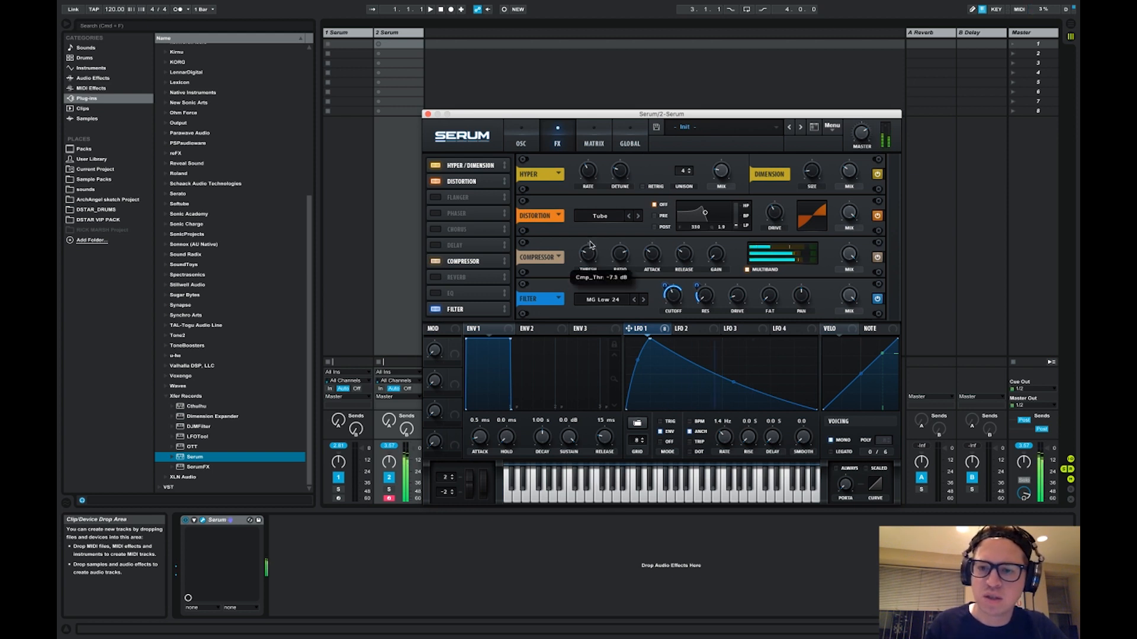
# Enable the EQ, switch its low band to the low-cut shape and assign LFO 1 to that band's frequency and Q.
pyautogui.click(437, 294)
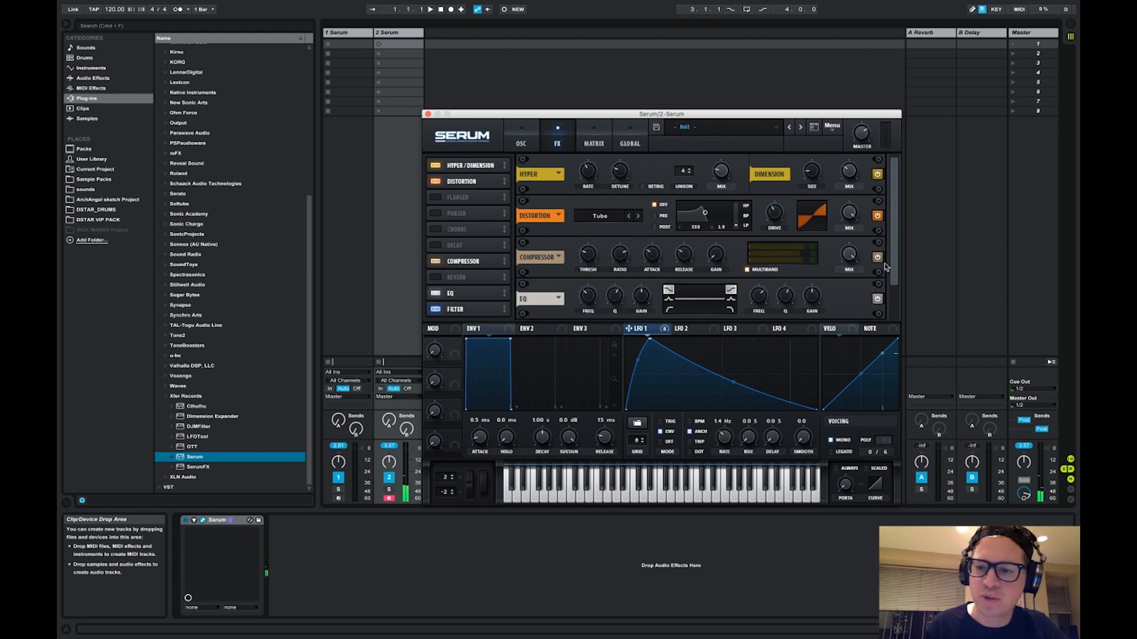
pyautogui.scroll(-2, 886, 267)
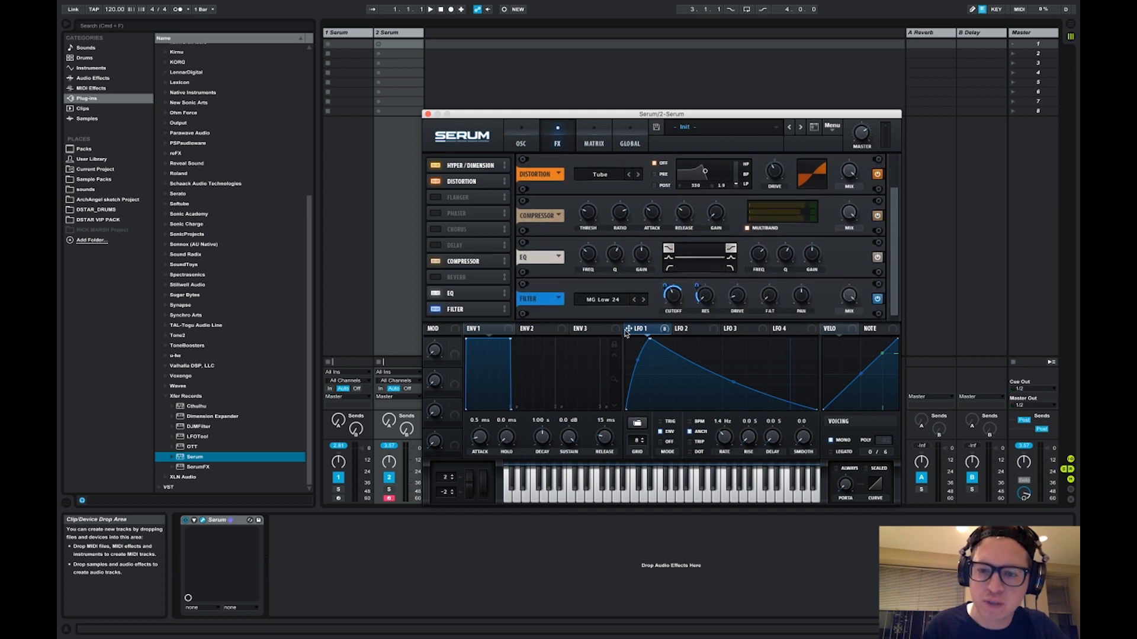
pyautogui.click(668, 270)
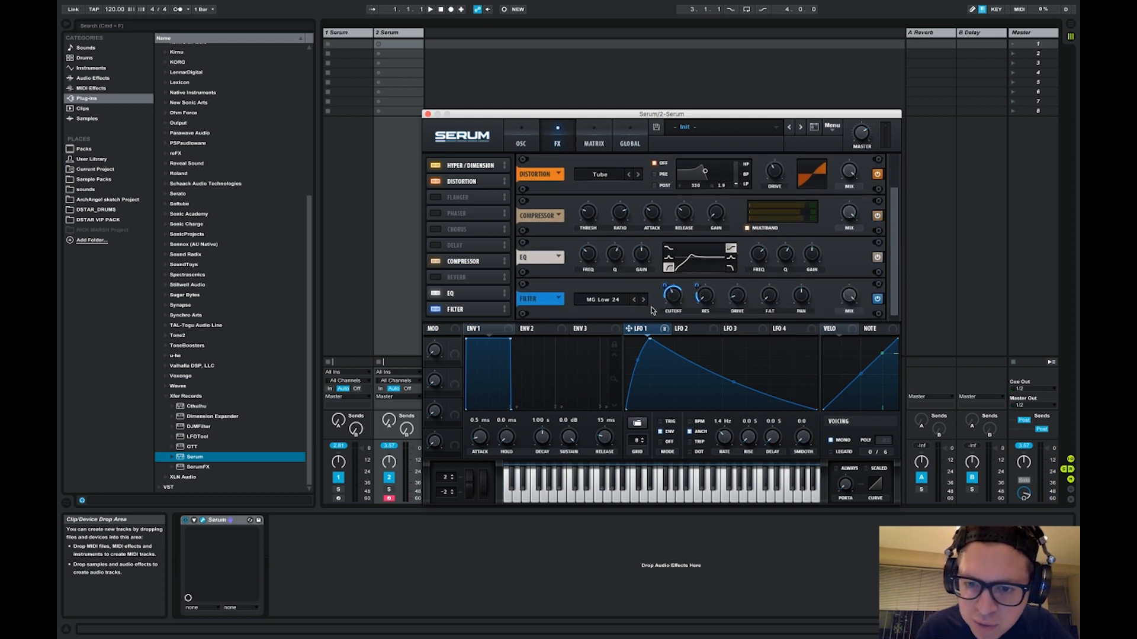
pyautogui.moveTo(629, 332); pyautogui.dragTo(584, 254)
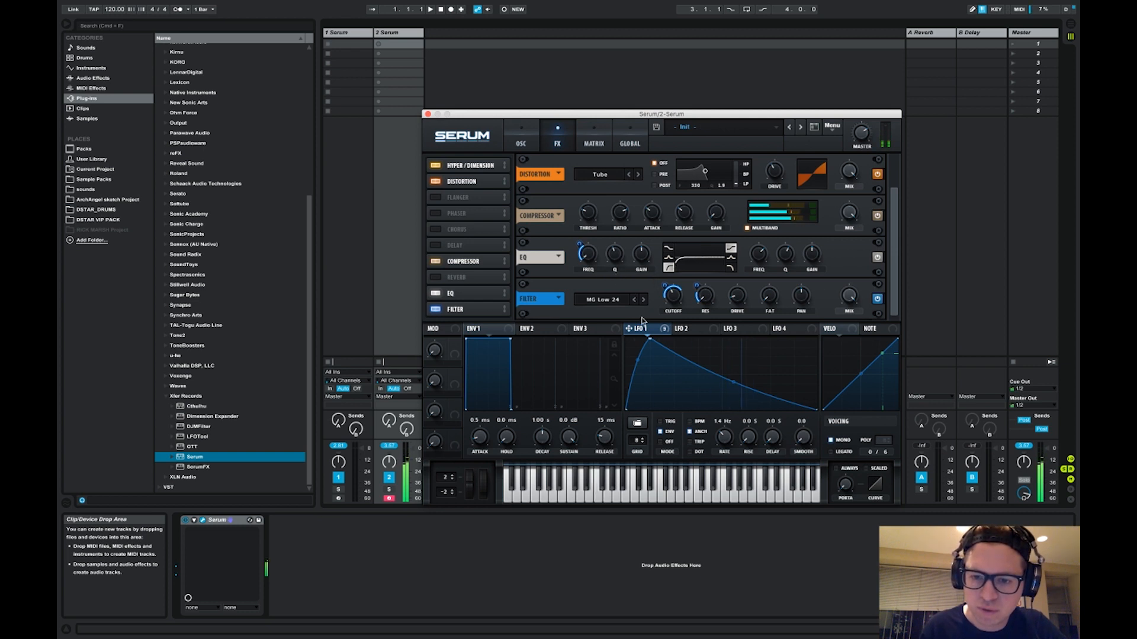
pyautogui.moveTo(633, 331); pyautogui.dragTo(582, 240)
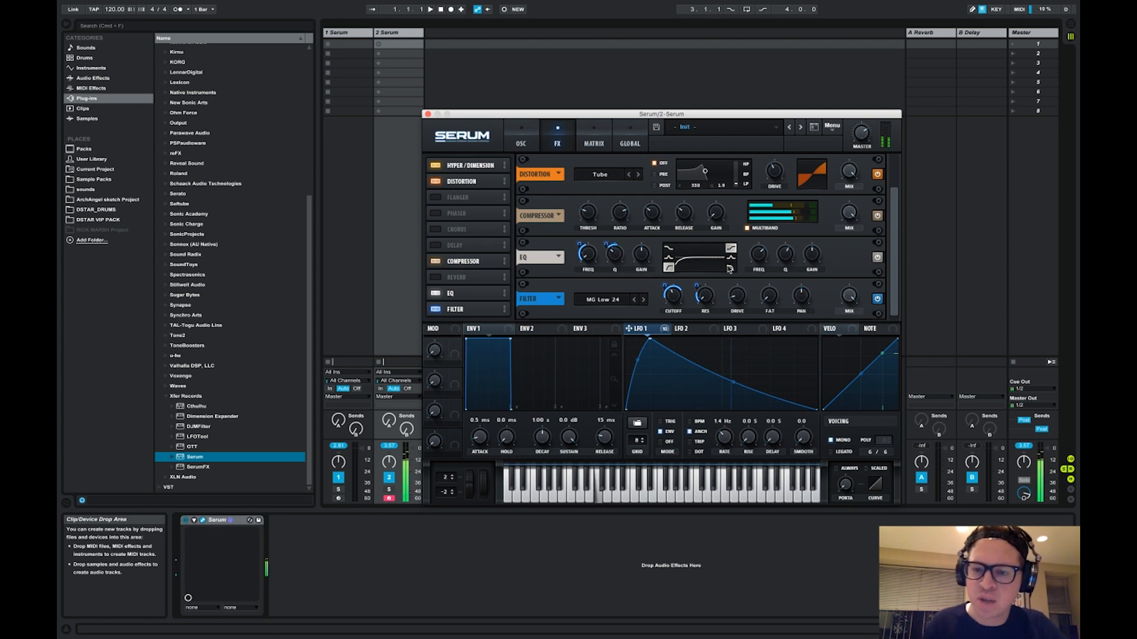
# Try assigning LFO 1 to the EQ's high-band frequency.
pyautogui.moveTo(646, 336); pyautogui.dragTo(761, 264)
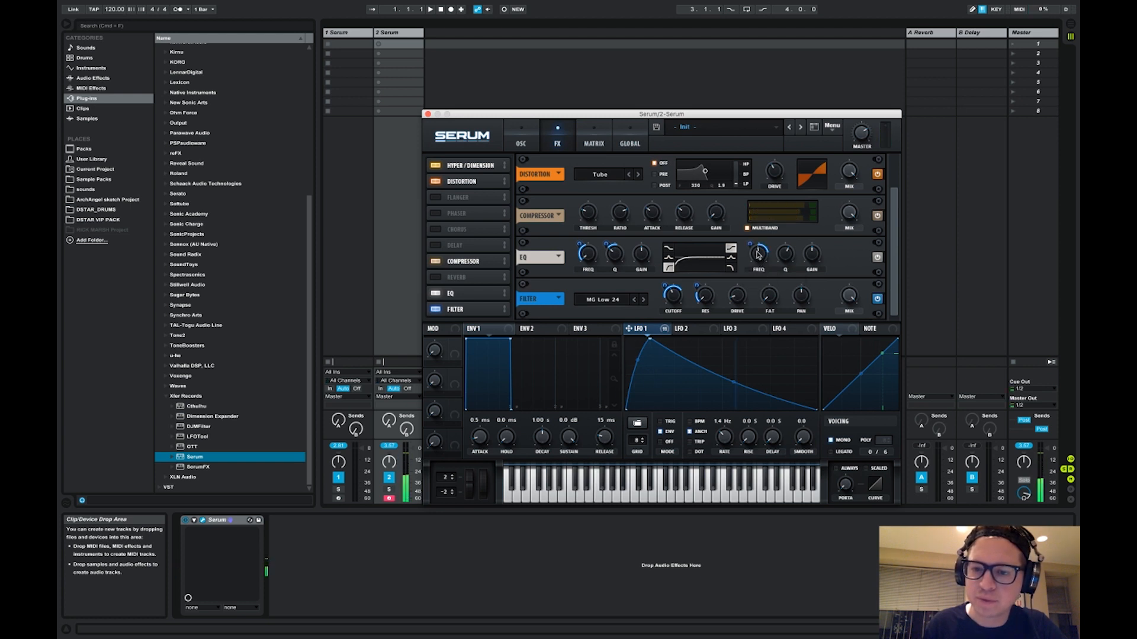
pyautogui.rightClick(760, 253)
pyautogui.click(709, 306)
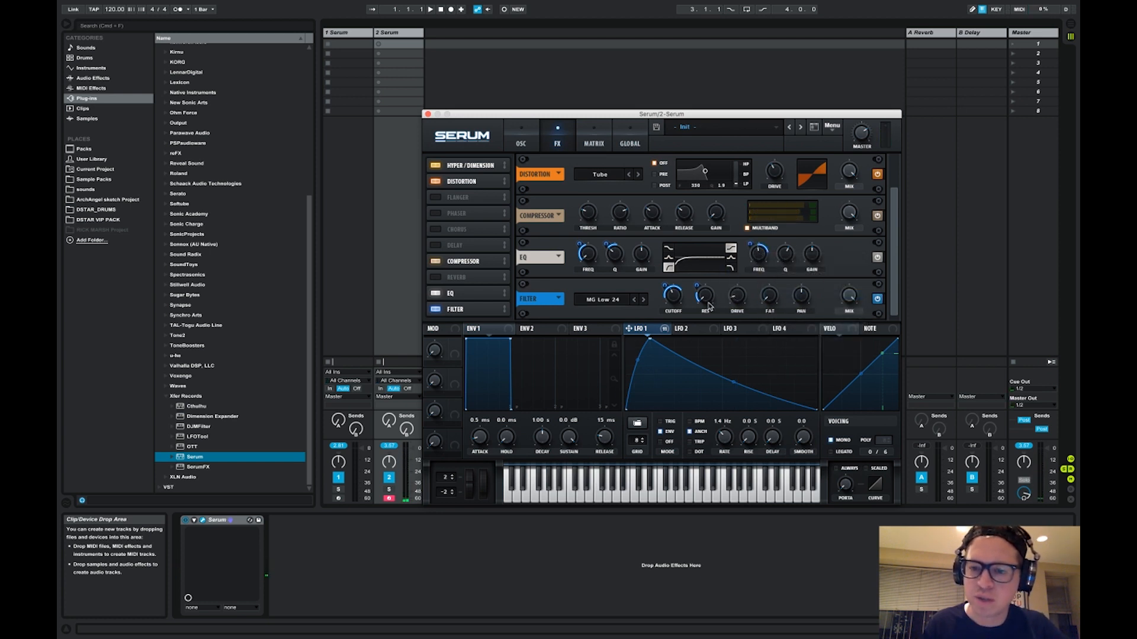
# Assign LFO 1 to the EQ's high-band gain and adjust that band's frequency and Q while listening.
pyautogui.moveTo(629, 329); pyautogui.dragTo(802, 290)
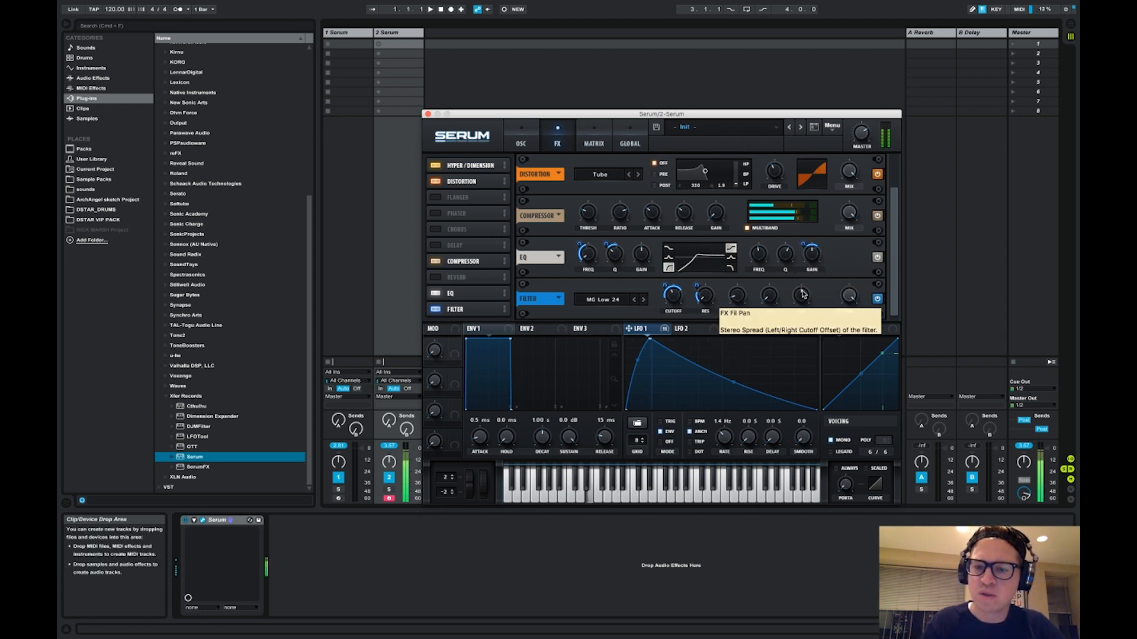
pyautogui.moveTo(764, 248)
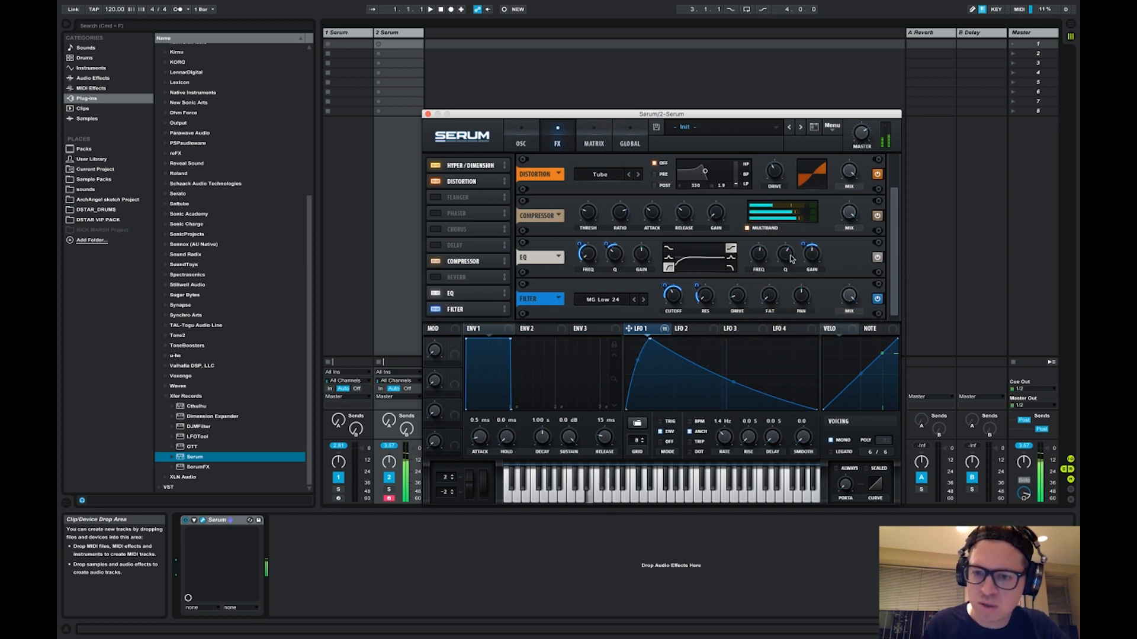
pyautogui.moveTo(790, 274)
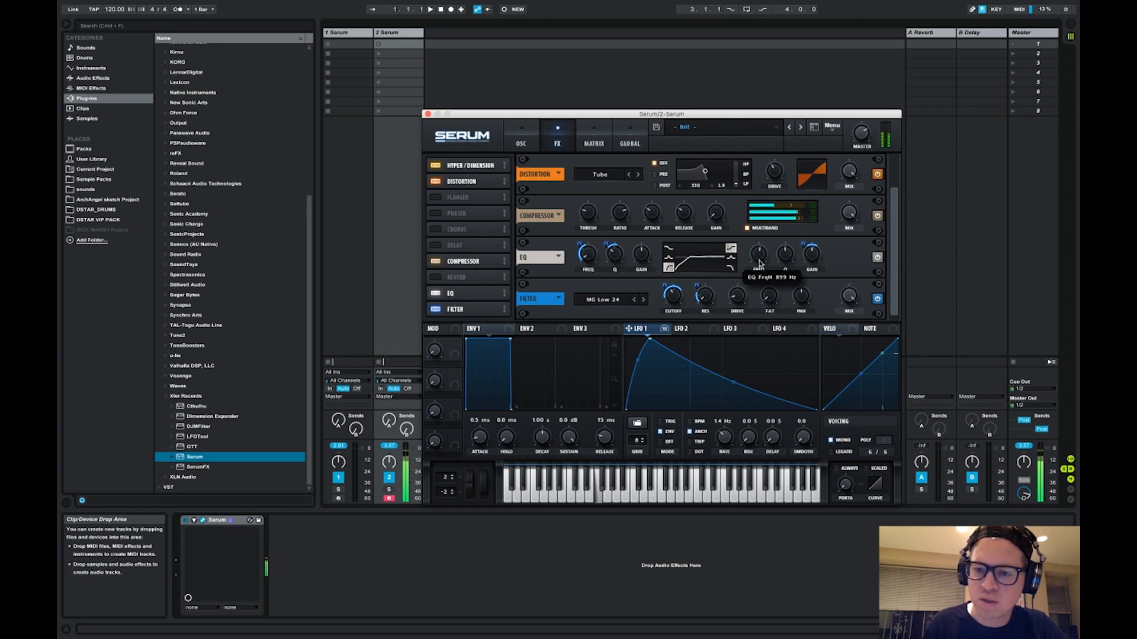
pyautogui.moveTo(814, 249)
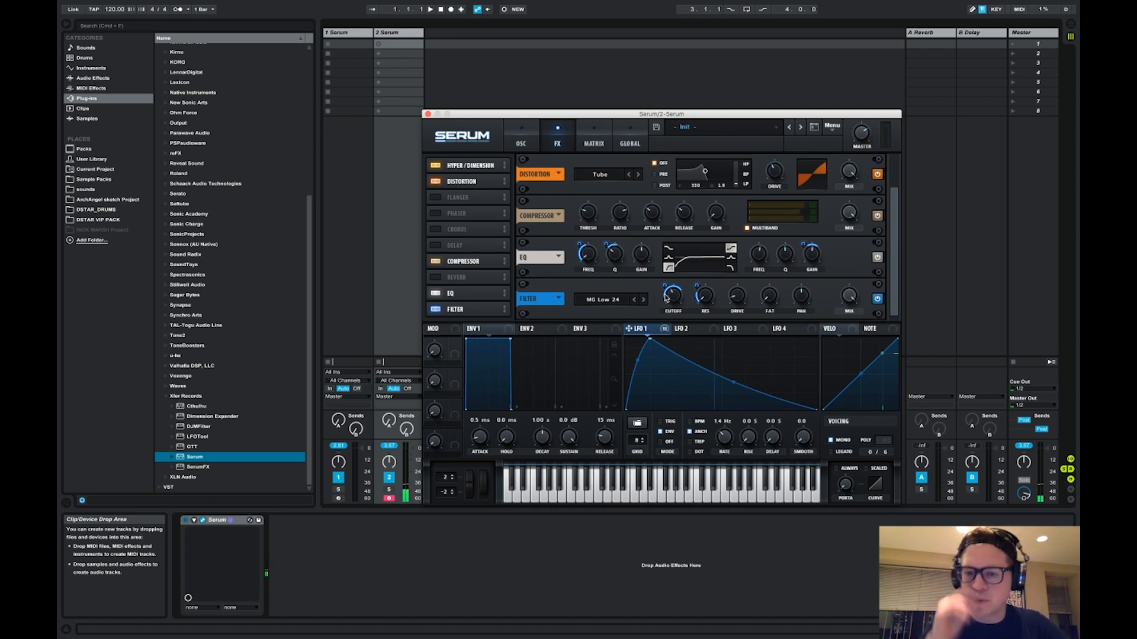
# Lower the effects filter's cutoff to about 169 Hz and bend LFO 1's falling curve outward.
pyautogui.moveTo(674, 294)
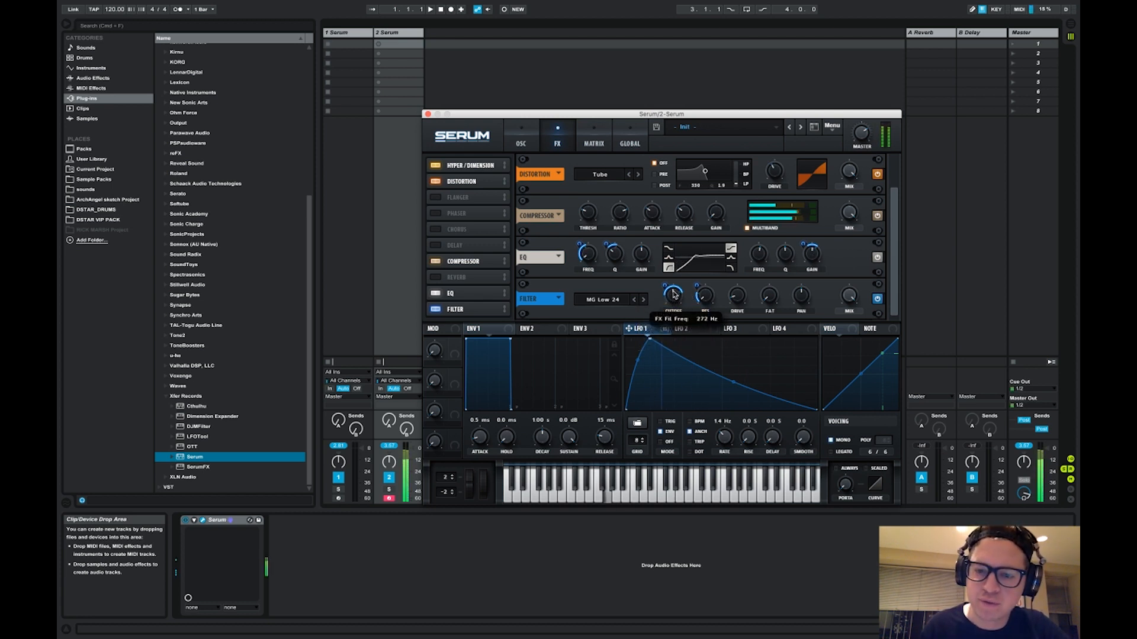
pyautogui.moveTo(665, 286)
pyautogui.mouseDown()
pyautogui.moveTo(667, 277)
pyautogui.moveTo(673, 306)
pyautogui.mouseUp()
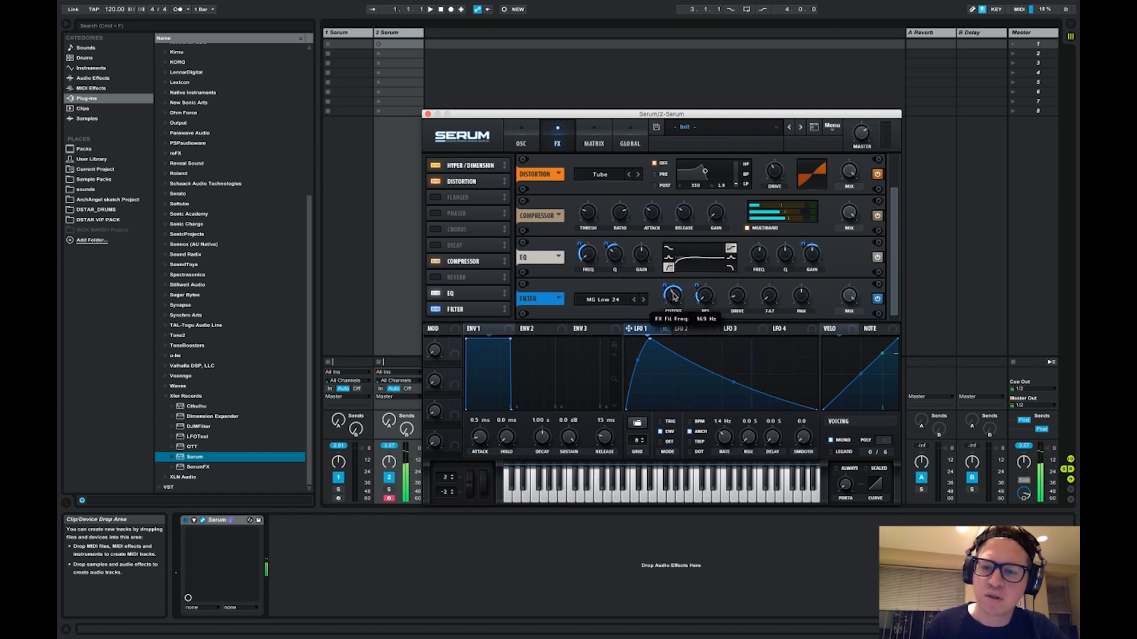
pyautogui.moveTo(734, 382); pyautogui.dragTo(735, 380)
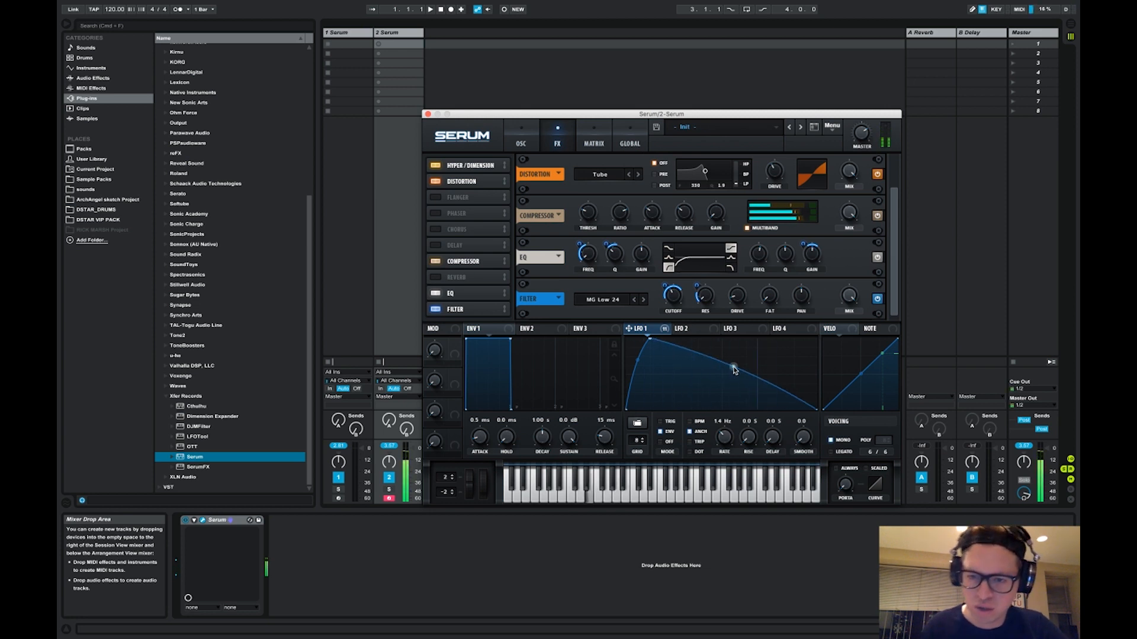
pyautogui.moveTo(740, 297)
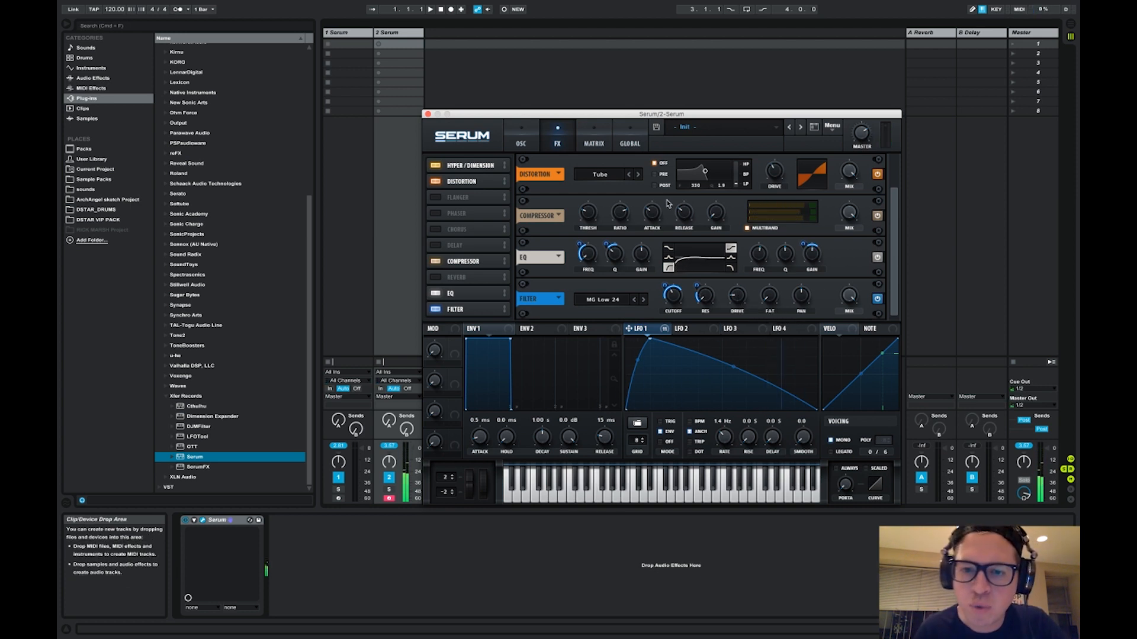
# Return to the oscillator page and adjust the amount of FM from B on oscillator A.
pyautogui.scroll(2, 891, 153)
pyautogui.click(521, 137)
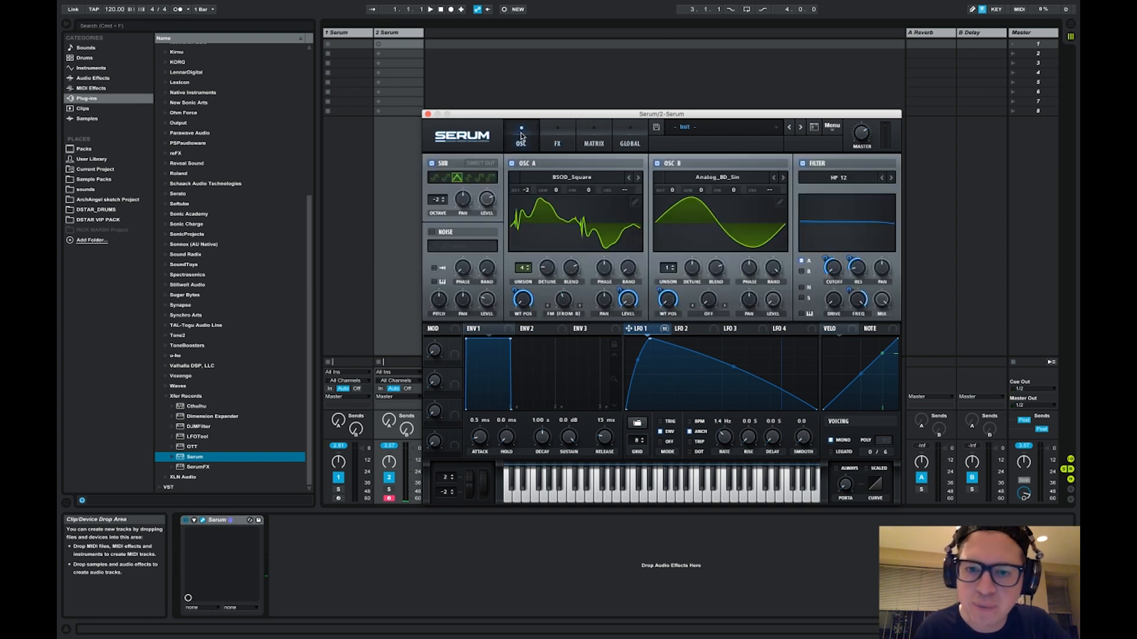
pyautogui.moveTo(564, 304); pyautogui.dragTo(572, 289)
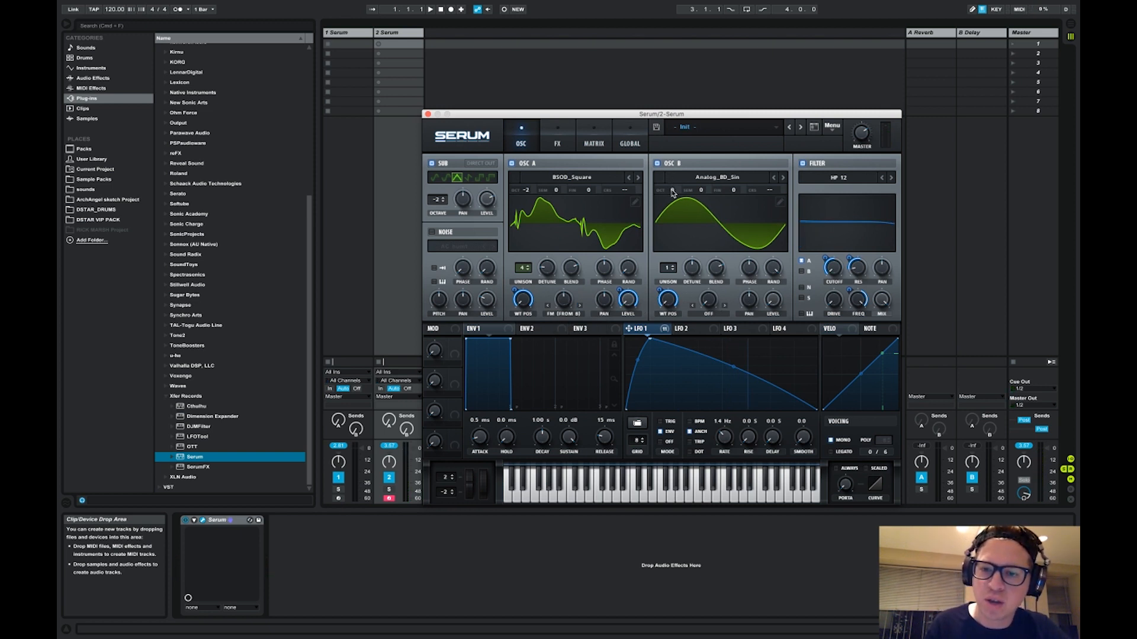
# Try oscillator B at +1 and -2 octaves and return its octave to 0.
pyautogui.moveTo(672, 190); pyautogui.dragTo(672, 184)
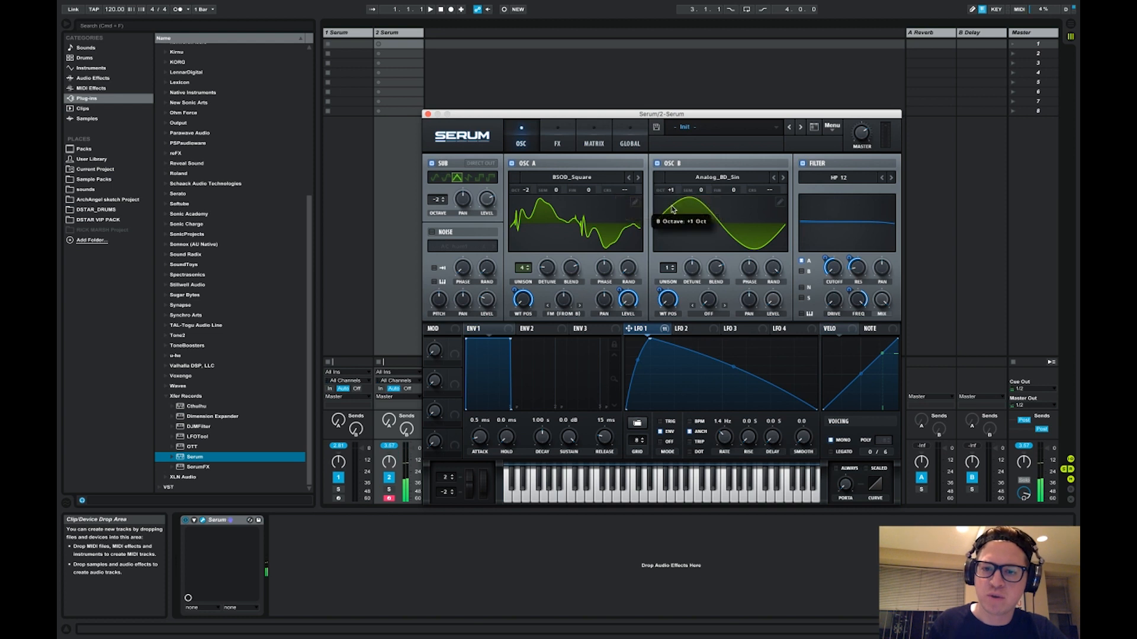
pyautogui.moveTo(672, 208); pyautogui.dragTo(672, 228)
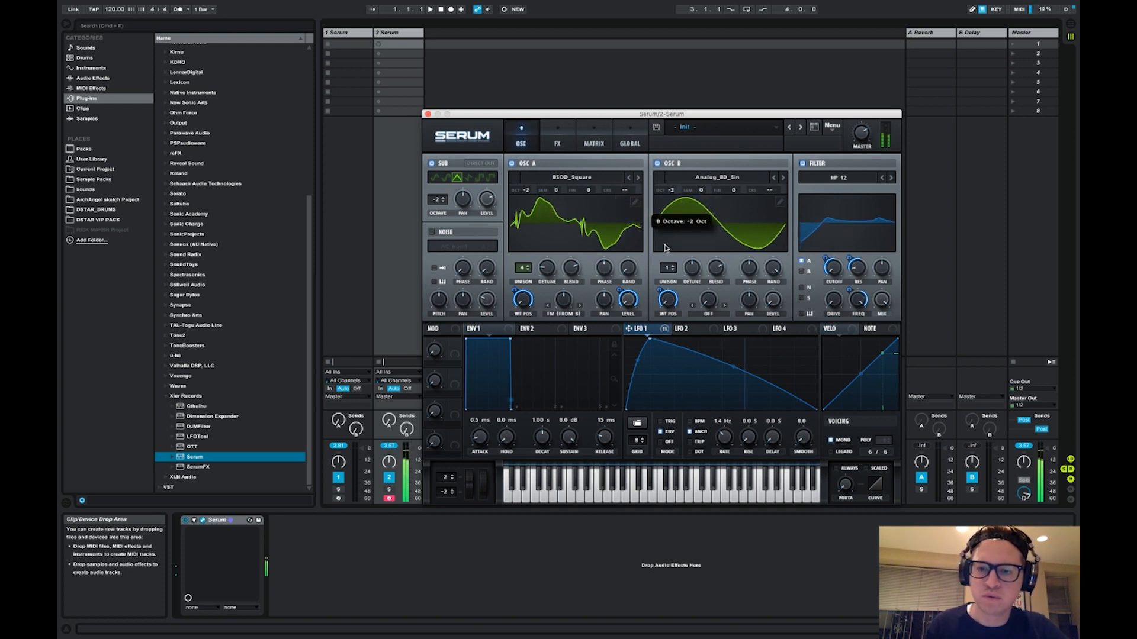
pyautogui.moveTo(668, 221); pyautogui.dragTo(671, 209)
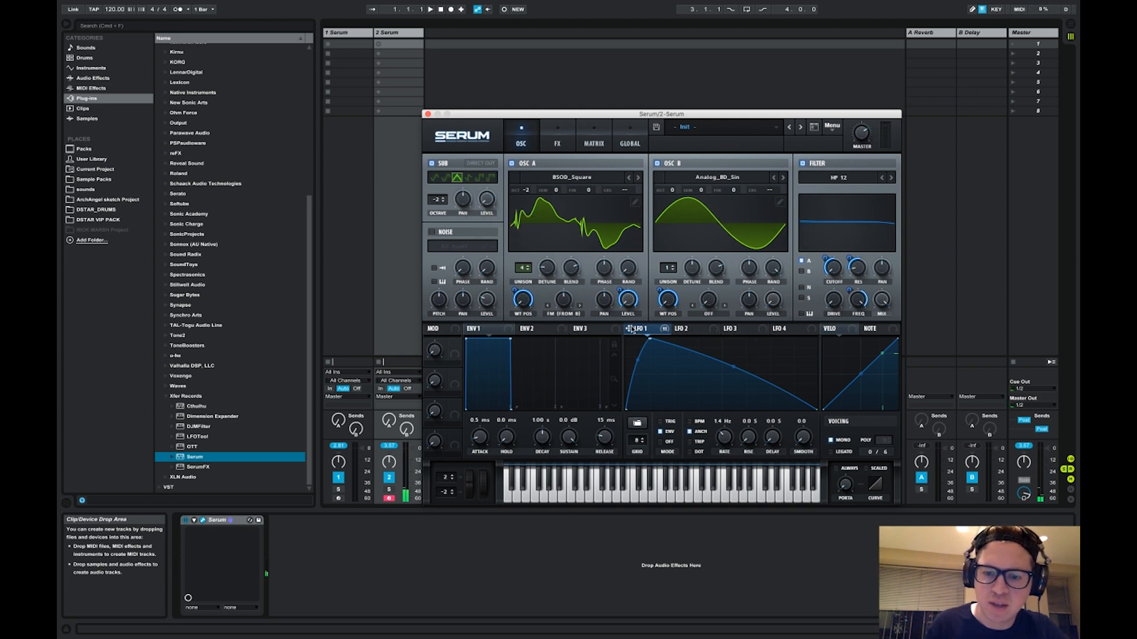
# Assign LFO 1 to the sub oscillator's level and fine-tune the filter's resonance and its LFO 1 frequency-knob modulation.
pyautogui.moveTo(489, 202); pyautogui.dragTo(489, 169)
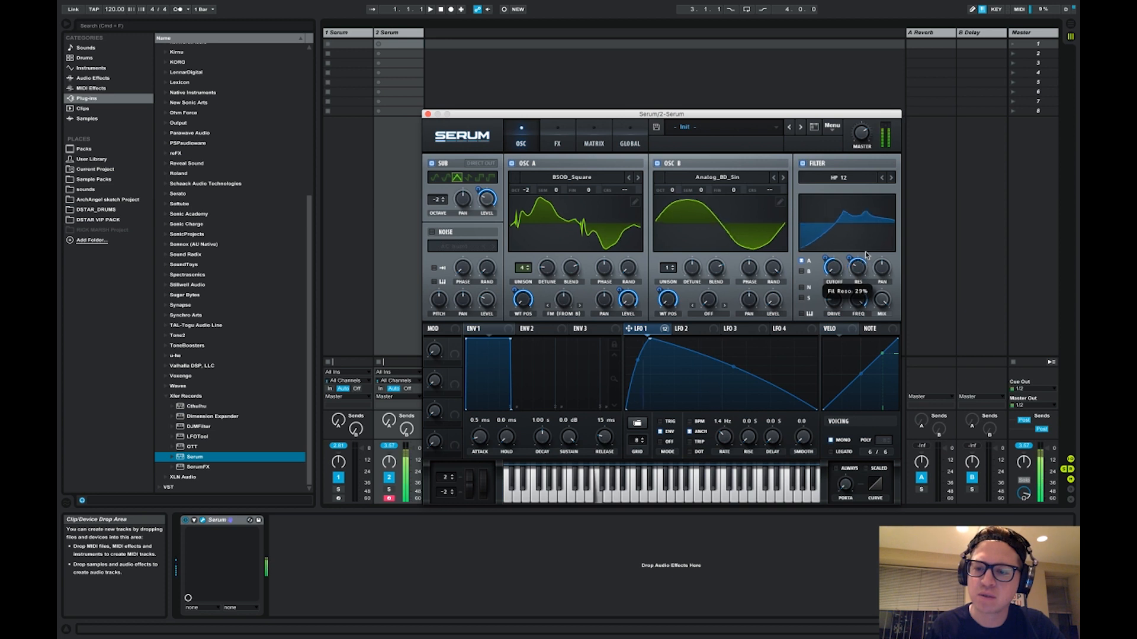
pyautogui.moveTo(856, 276)
pyautogui.mouseDown()
pyautogui.moveTo(866, 229)
pyautogui.moveTo(857, 274)
pyautogui.mouseUp()
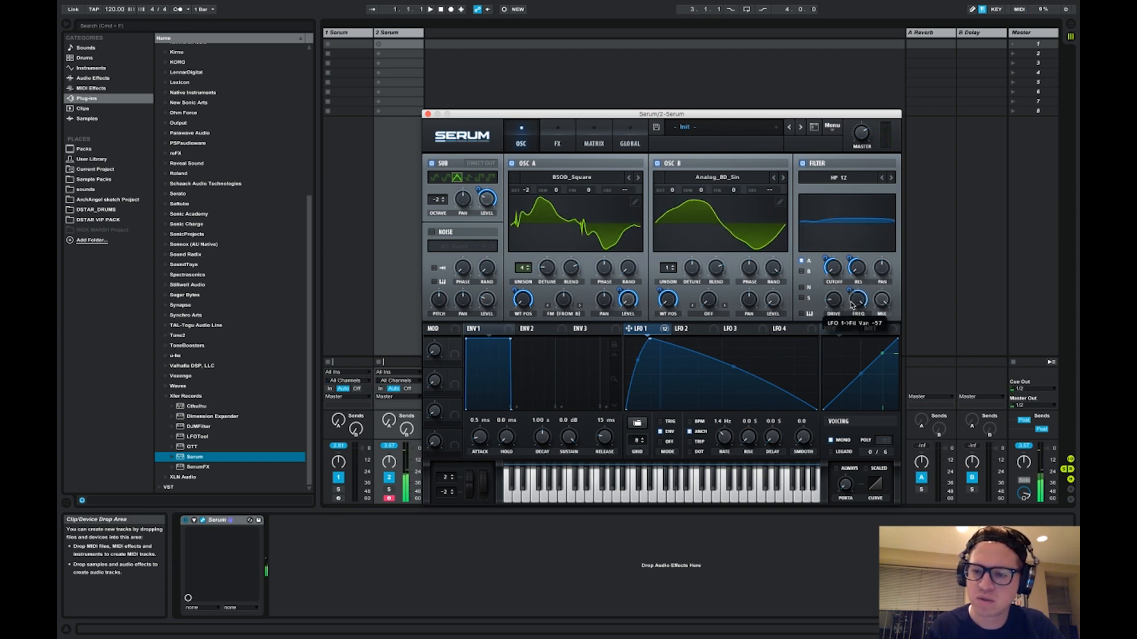
pyautogui.moveTo(851, 304); pyautogui.dragTo(851, 306)
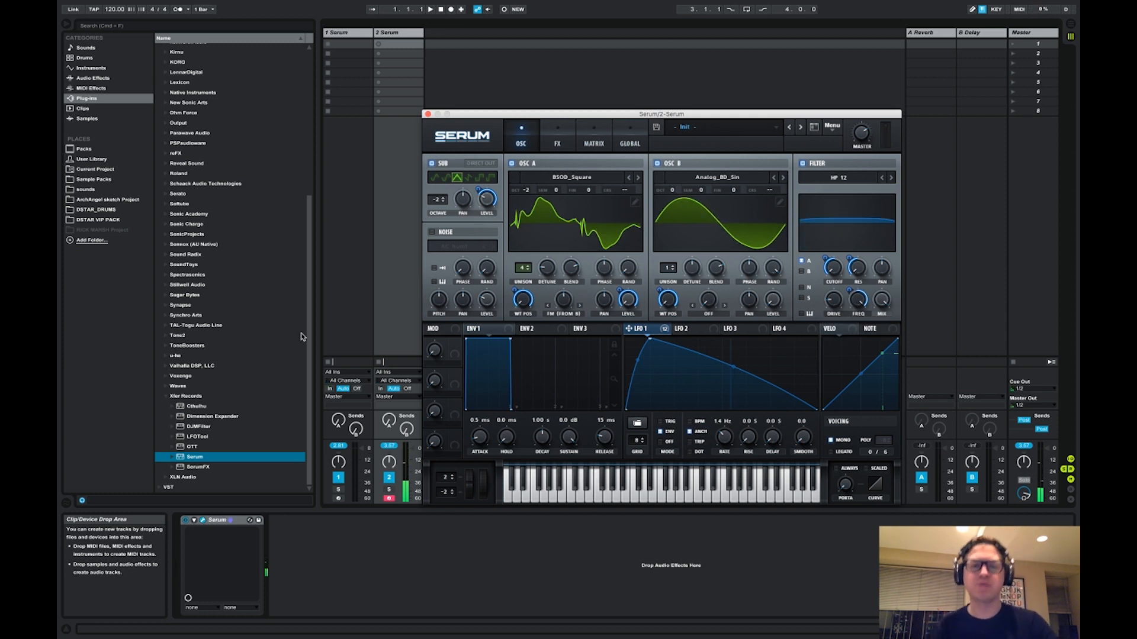
# Compare the DSTAR - BASIC WOBBLE patch on track 1 with the rebuilt patch on track 2, by sound and oscillator-page settings.
pyautogui.click(338, 499)
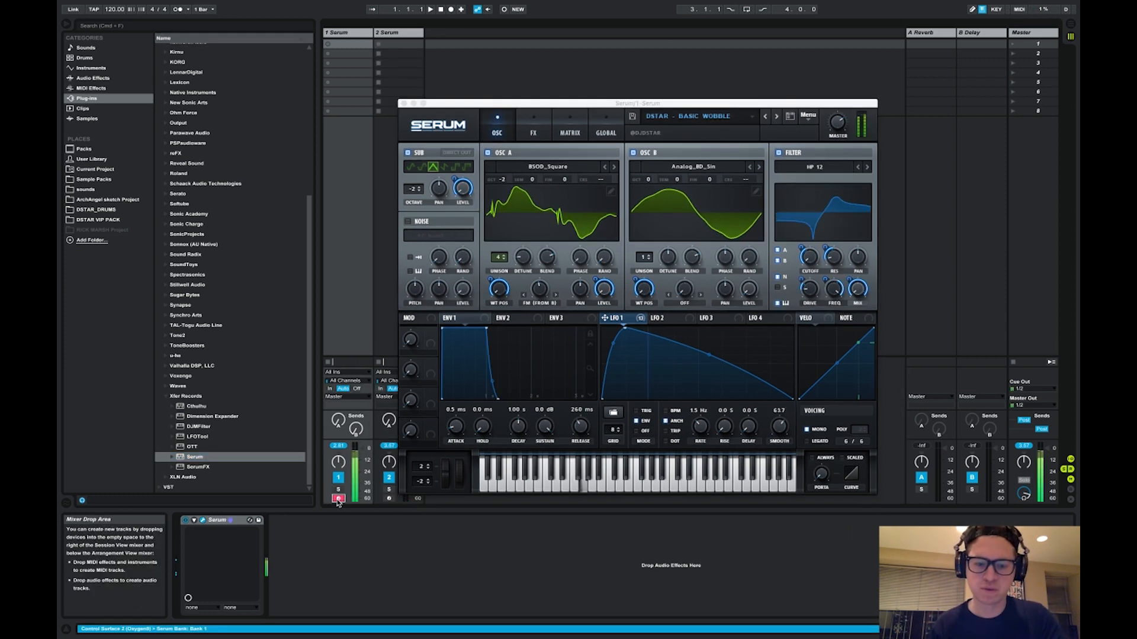
pyautogui.click(389, 499)
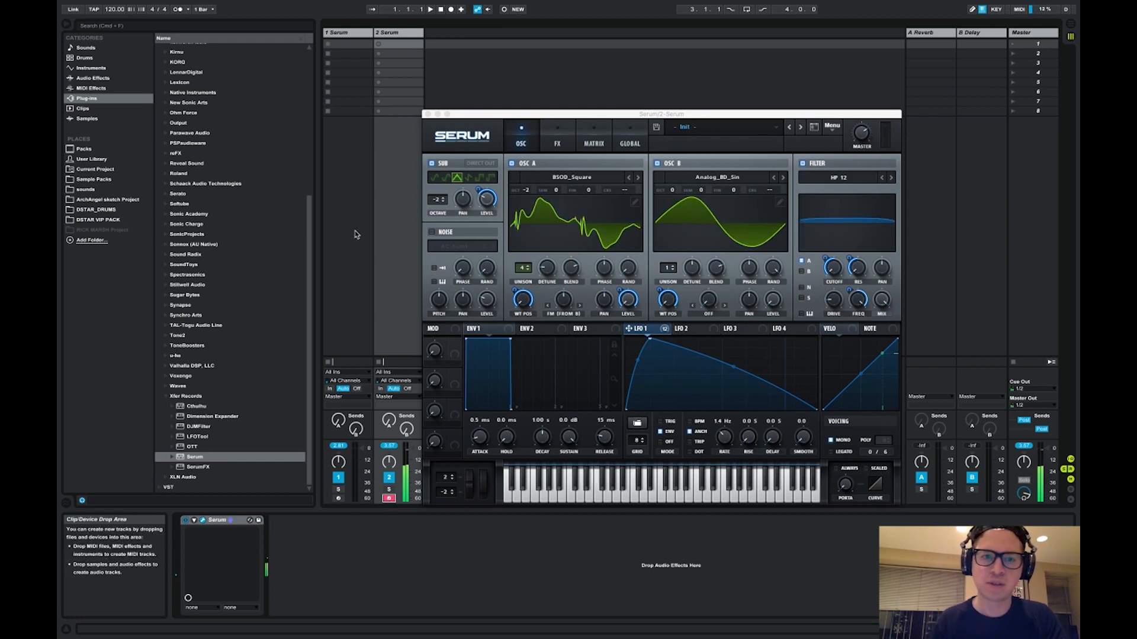
pyautogui.click(357, 33)
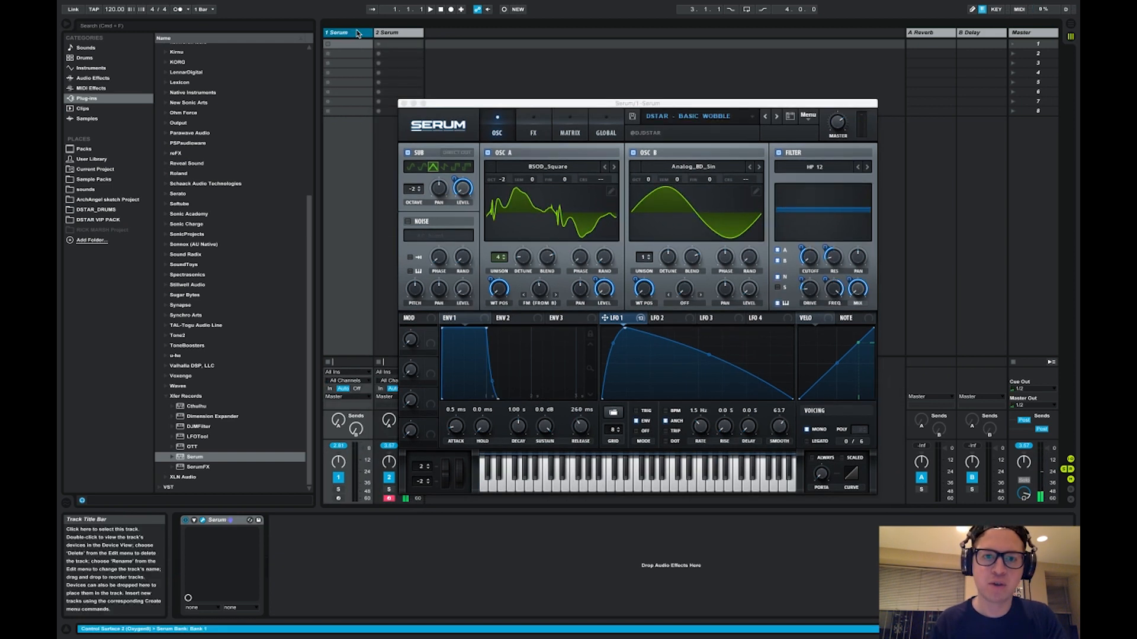
pyautogui.click(390, 33)
pyautogui.click(354, 31)
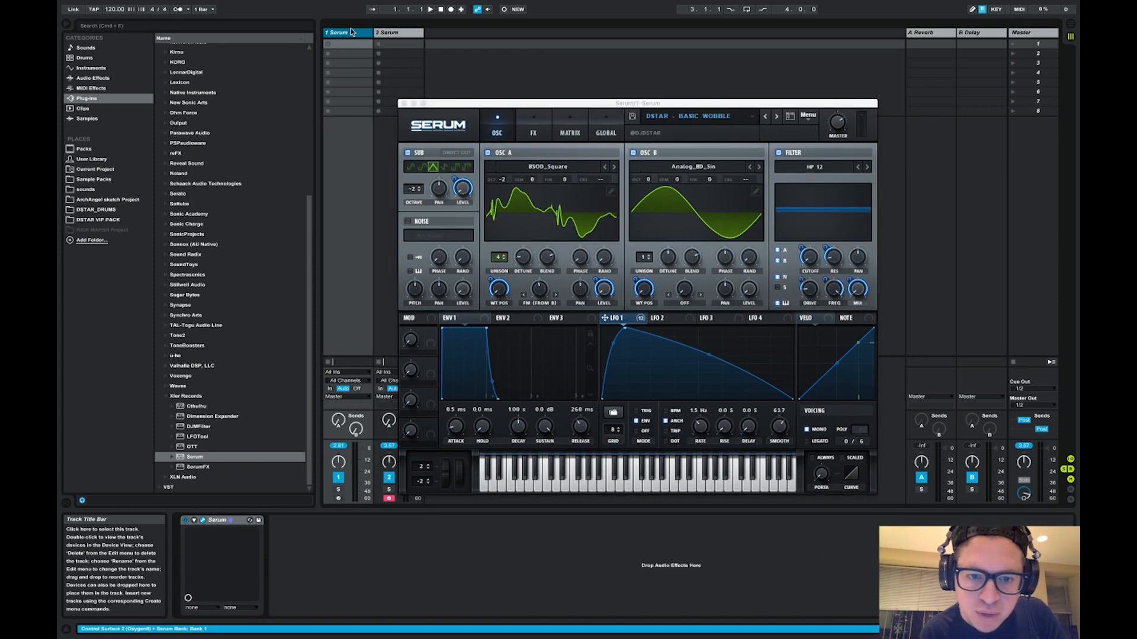
pyautogui.click(393, 34)
pyautogui.click(359, 35)
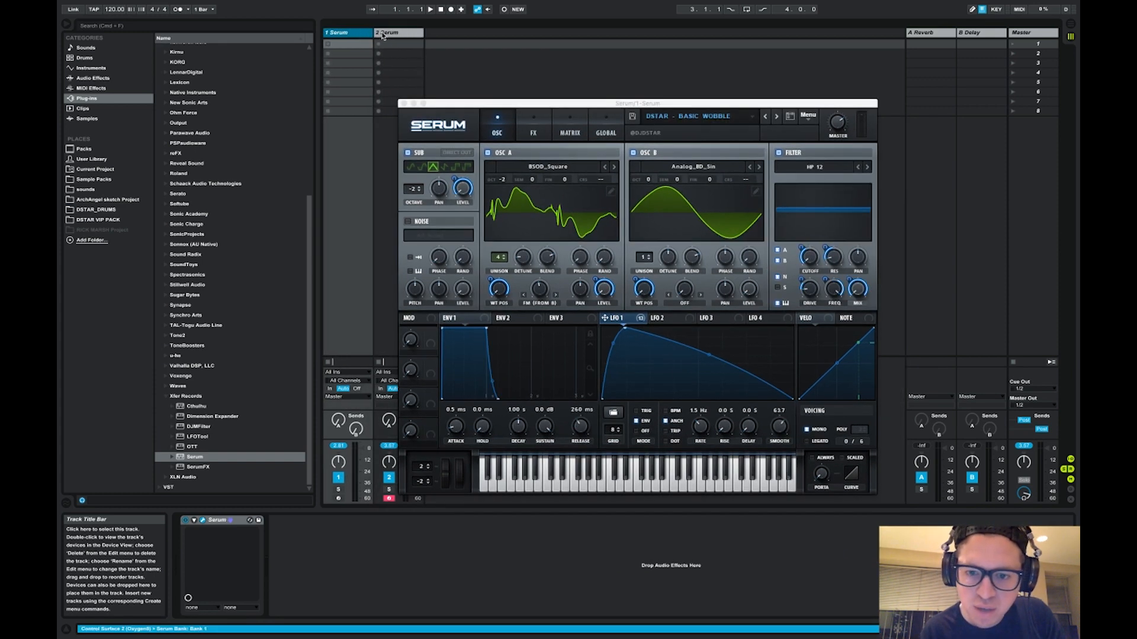
pyautogui.click(398, 36)
pyautogui.click(355, 35)
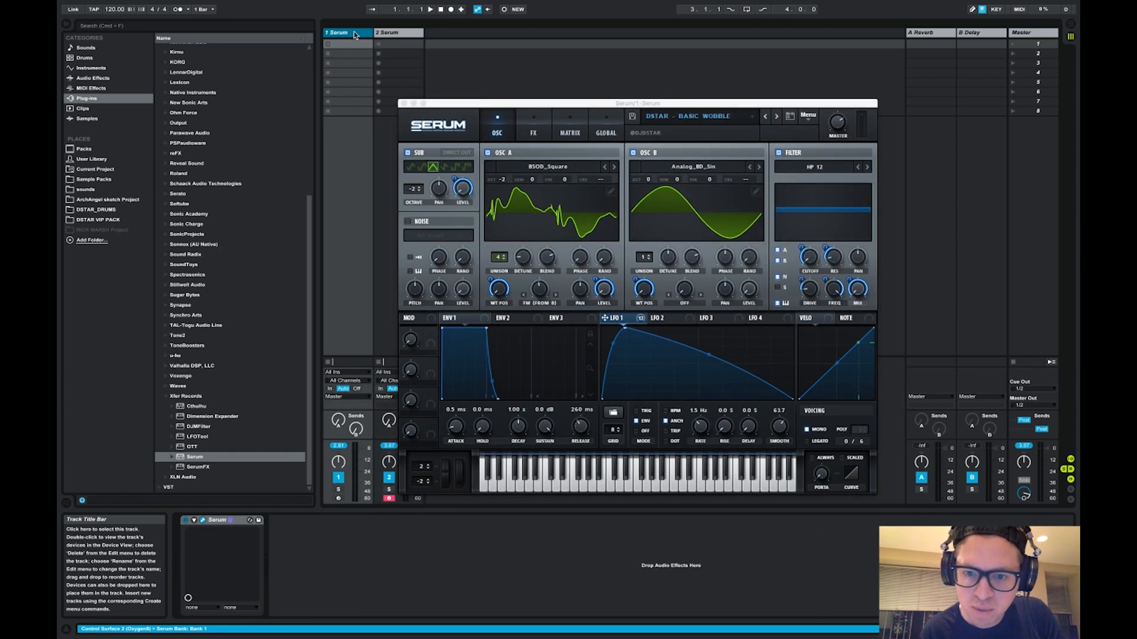
pyautogui.click(389, 36)
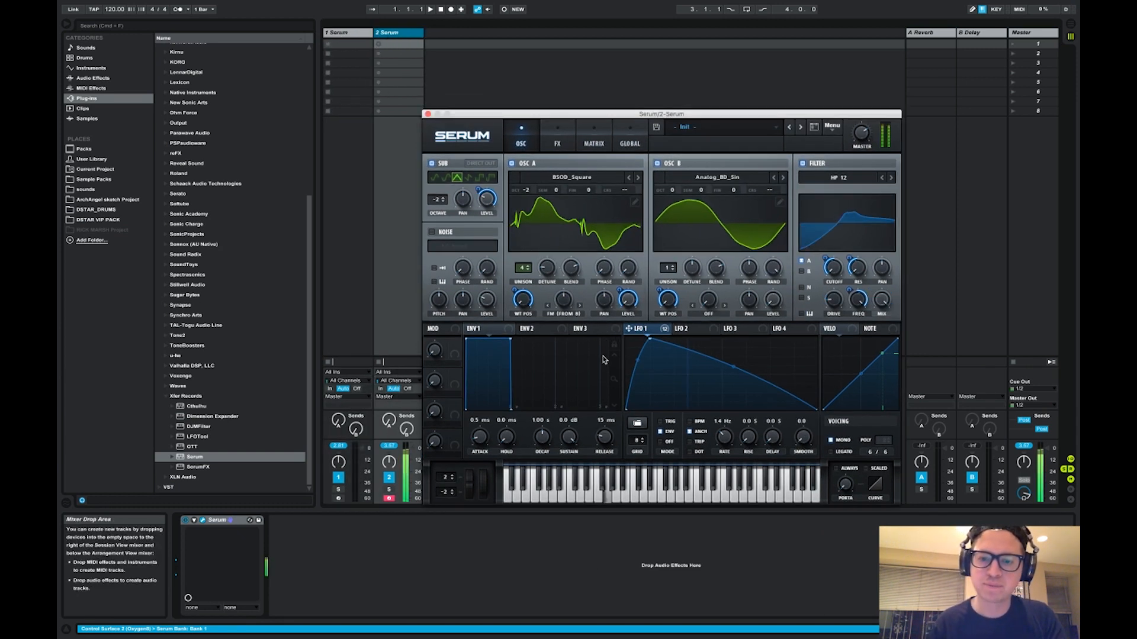
pyautogui.click(338, 499)
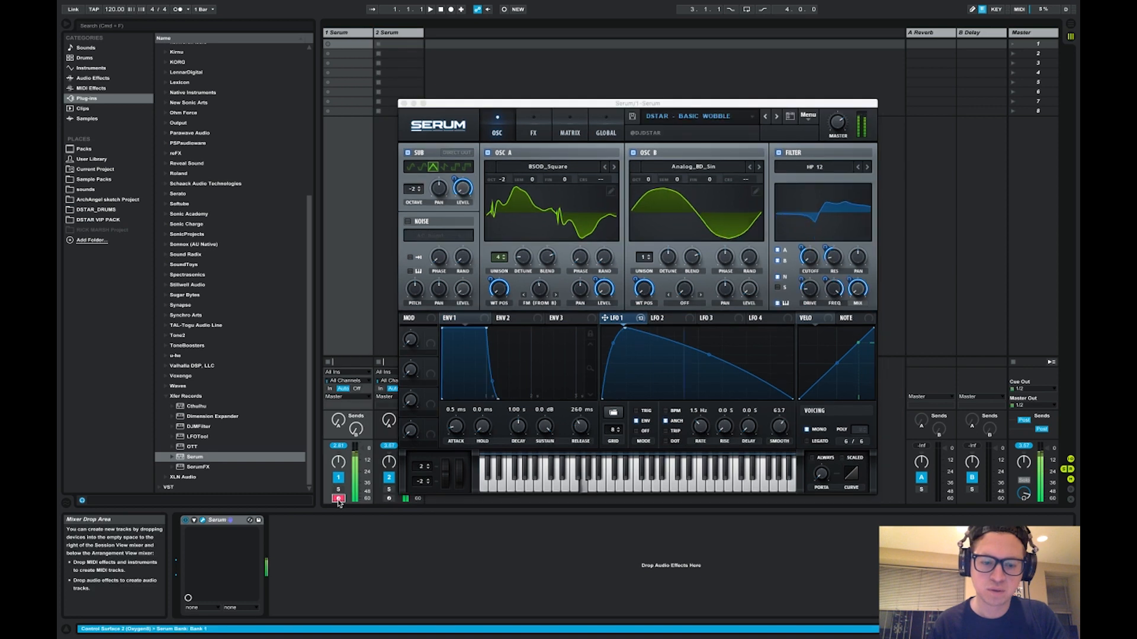
pyautogui.click(388, 499)
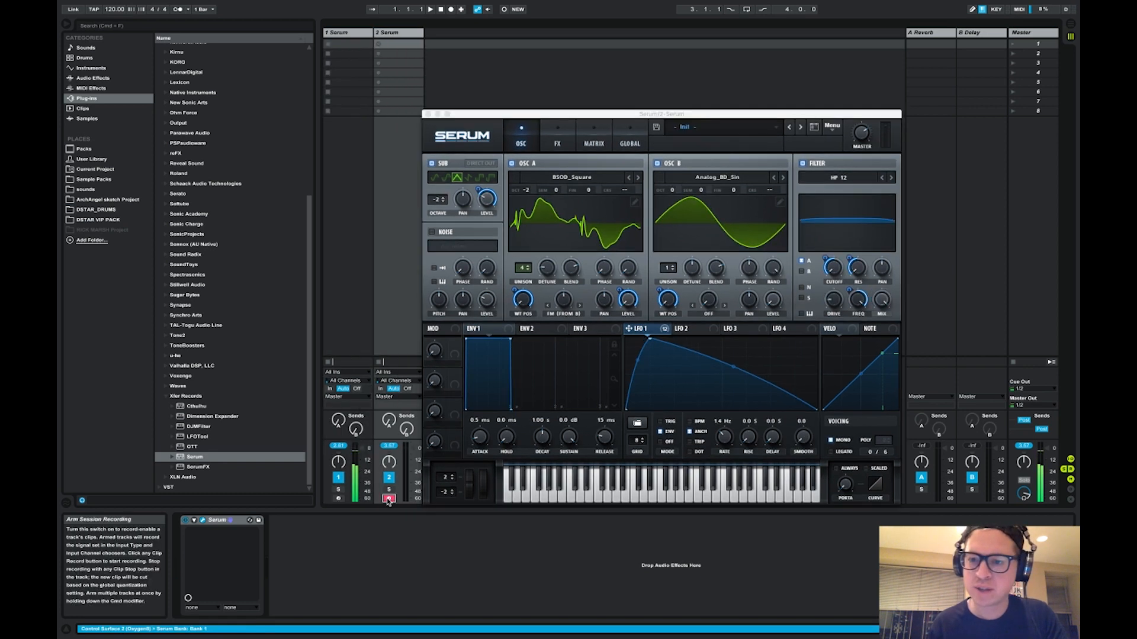
# Fine-tune the track 2 filter's resonance, cutoff and LFO 1 cutoff modulation against the track 1 reference patch.
pyautogui.moveTo(861, 265)
pyautogui.mouseDown()
pyautogui.moveTo(862, 240)
pyautogui.moveTo(852, 270)
pyautogui.mouseUp()
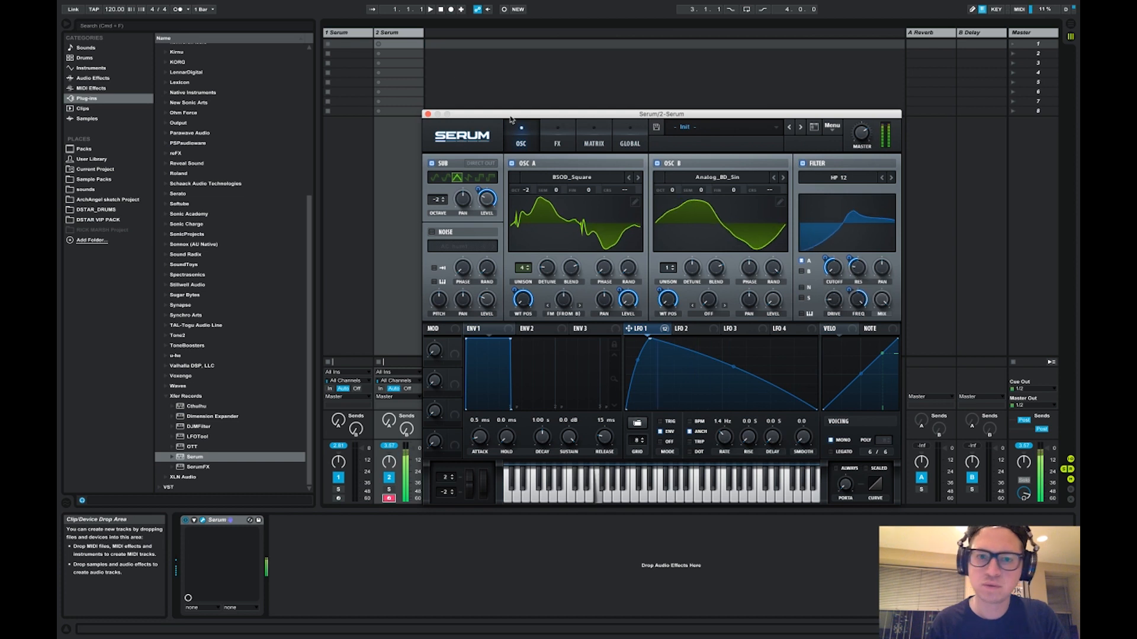
pyautogui.click(362, 33)
pyautogui.click(391, 34)
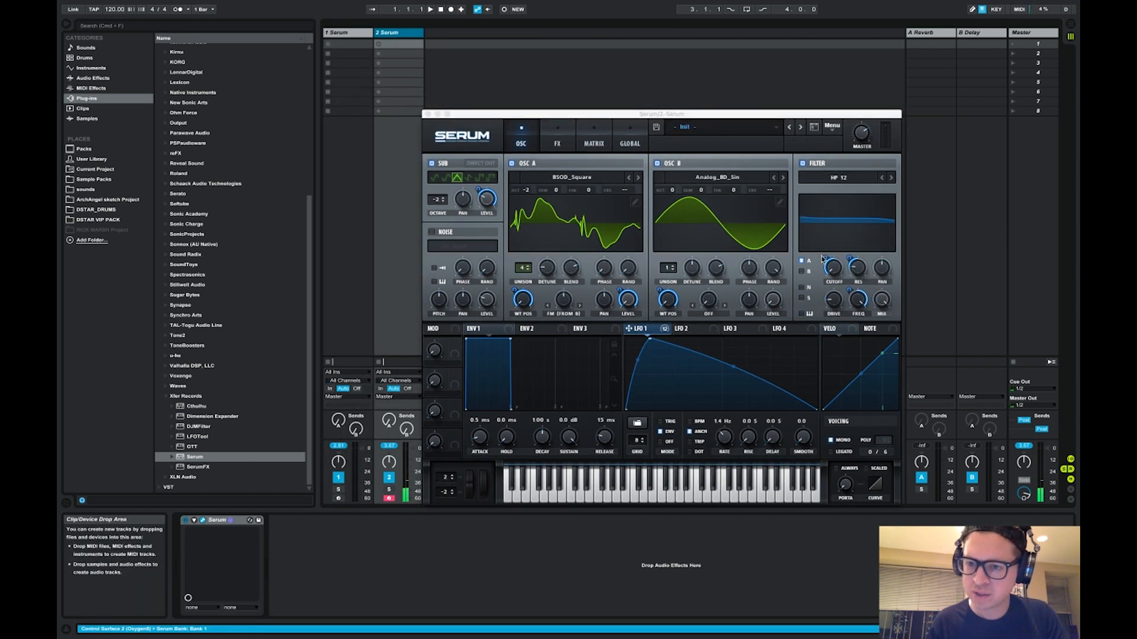
pyautogui.moveTo(823, 259); pyautogui.dragTo(826, 272)
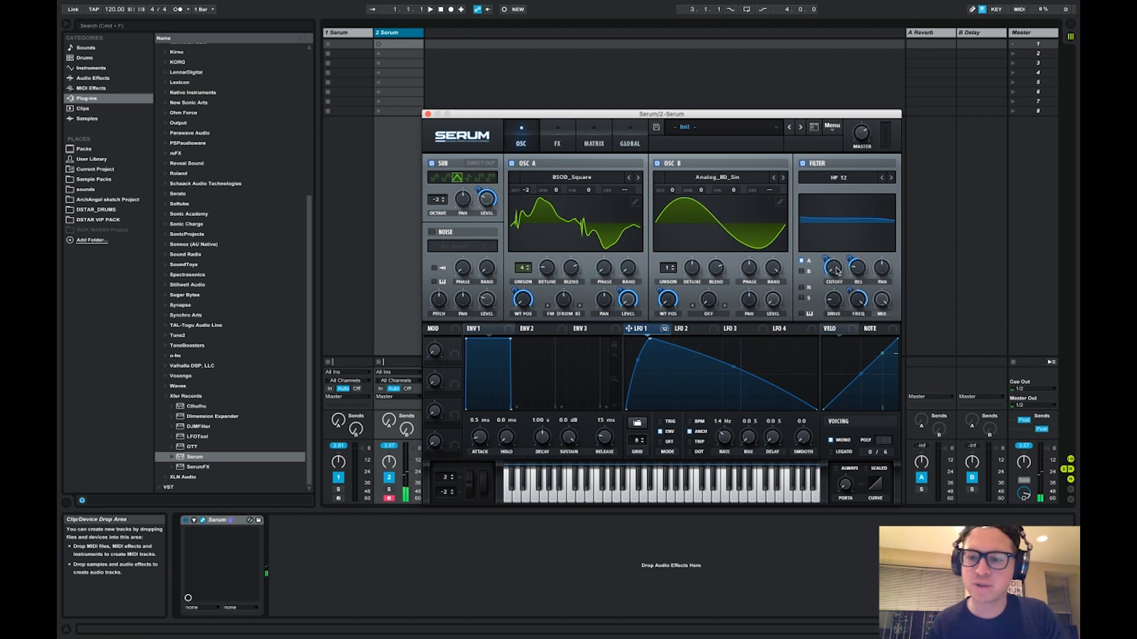
pyautogui.moveTo(836, 269)
pyautogui.mouseDown()
pyautogui.moveTo(835, 241)
pyautogui.moveTo(830, 277)
pyautogui.mouseUp()
# Assign LFO 1 to the track 2 filter's mix, following the track 1 patch, and adjust its modulation depth.
pyautogui.click(358, 34)
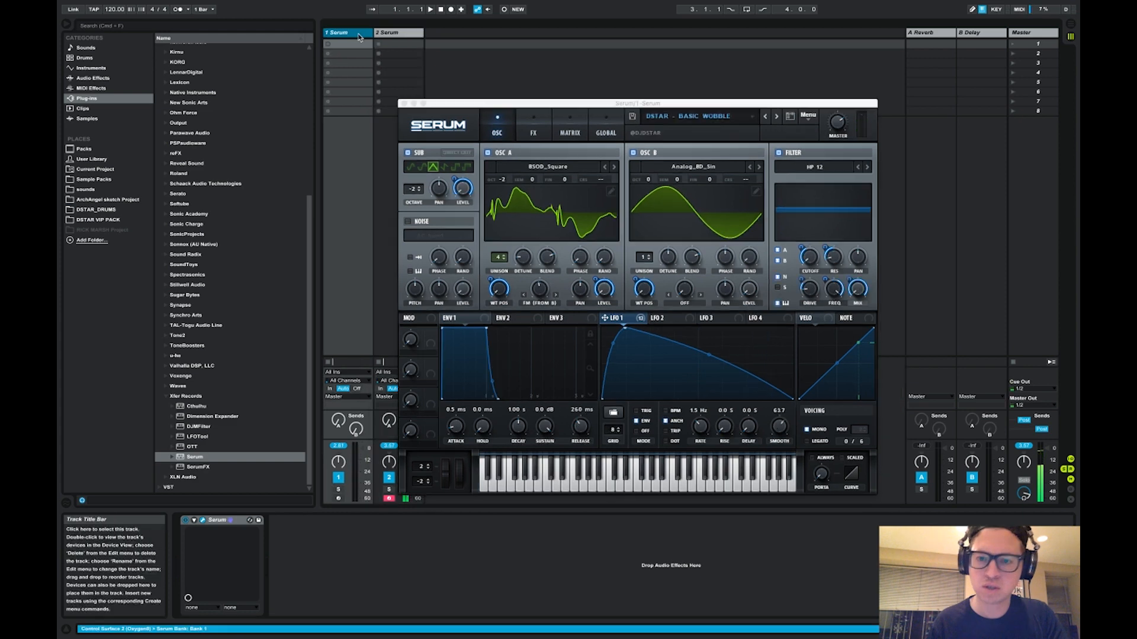
pyautogui.click(378, 34)
pyautogui.click(355, 34)
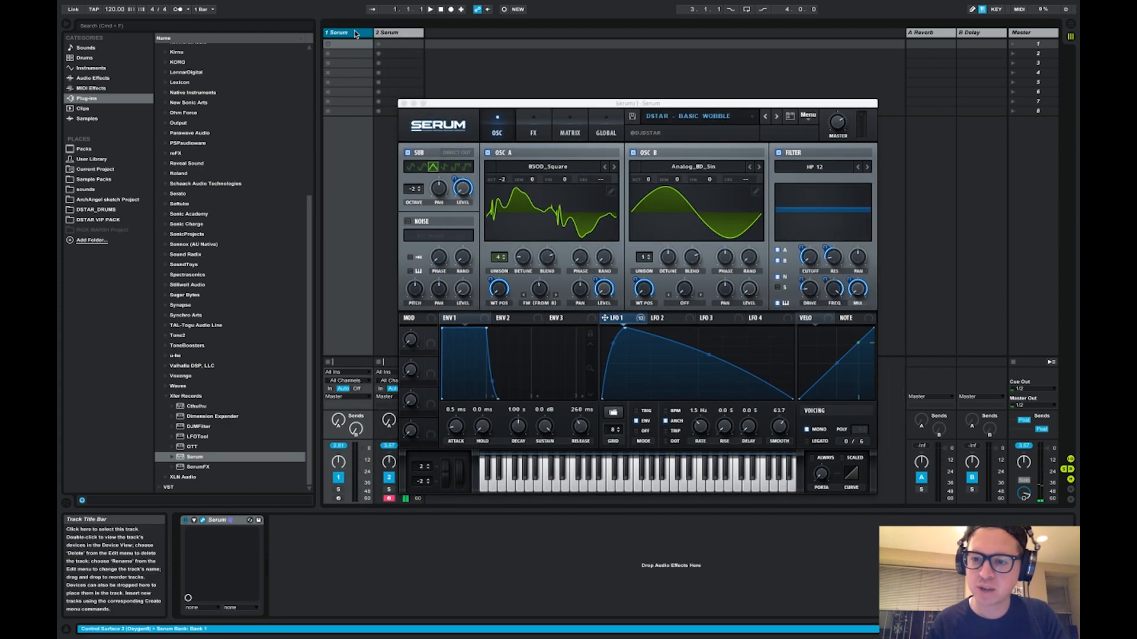
pyautogui.click(394, 36)
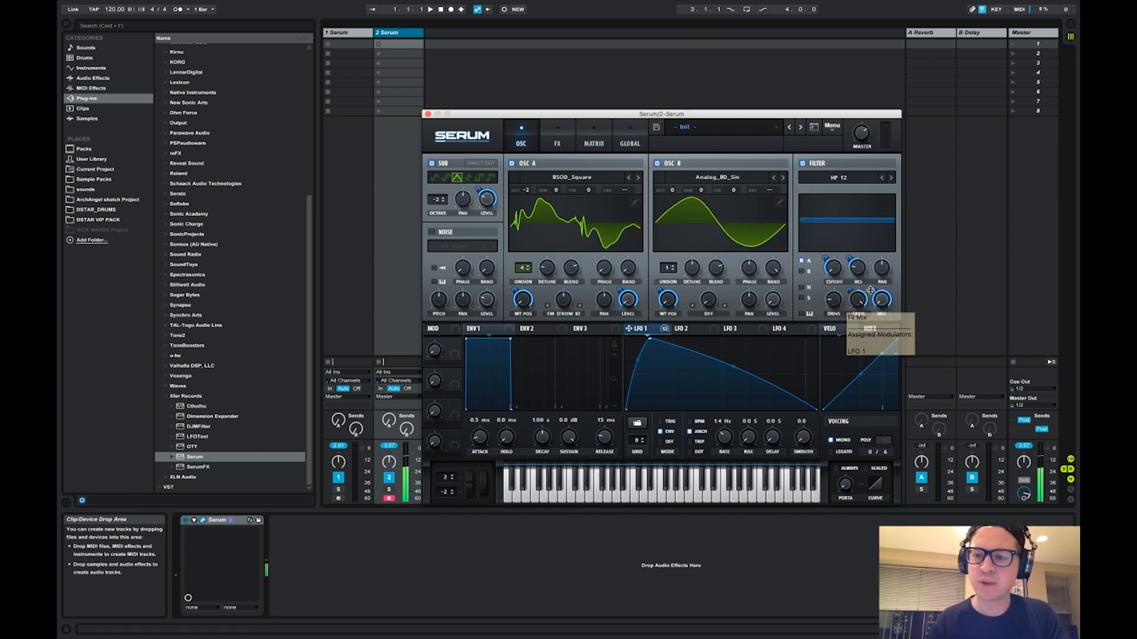
pyautogui.moveTo(872, 290); pyautogui.dragTo(860, 367)
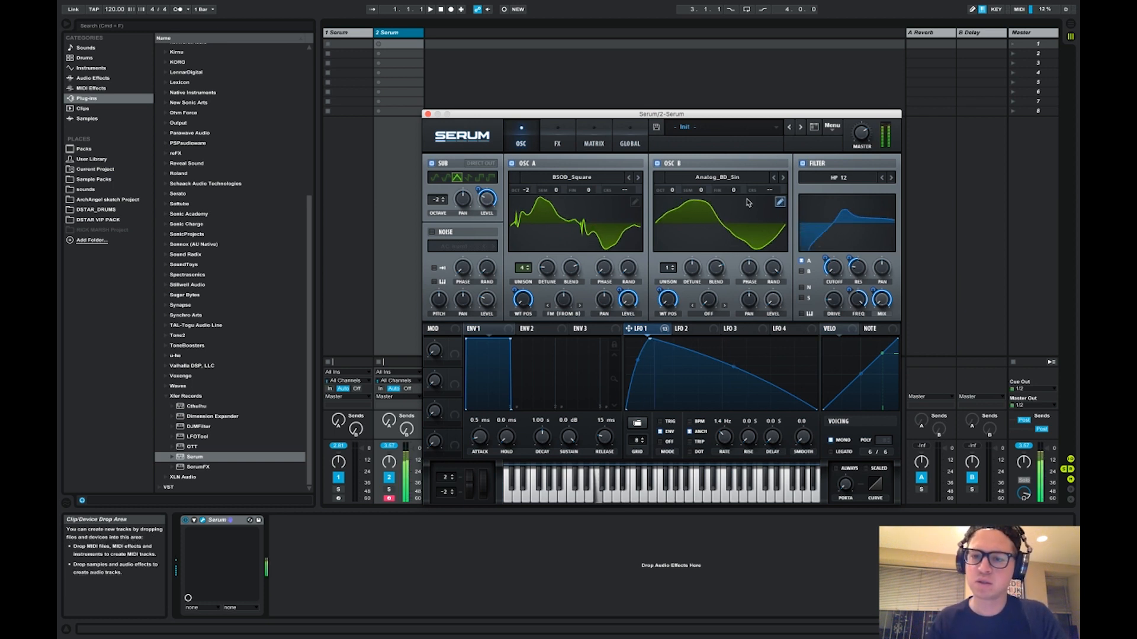
# Compare the oscillator and effects pages of the track 1 reference patch with those of the track 2 patch.
pyautogui.click(354, 34)
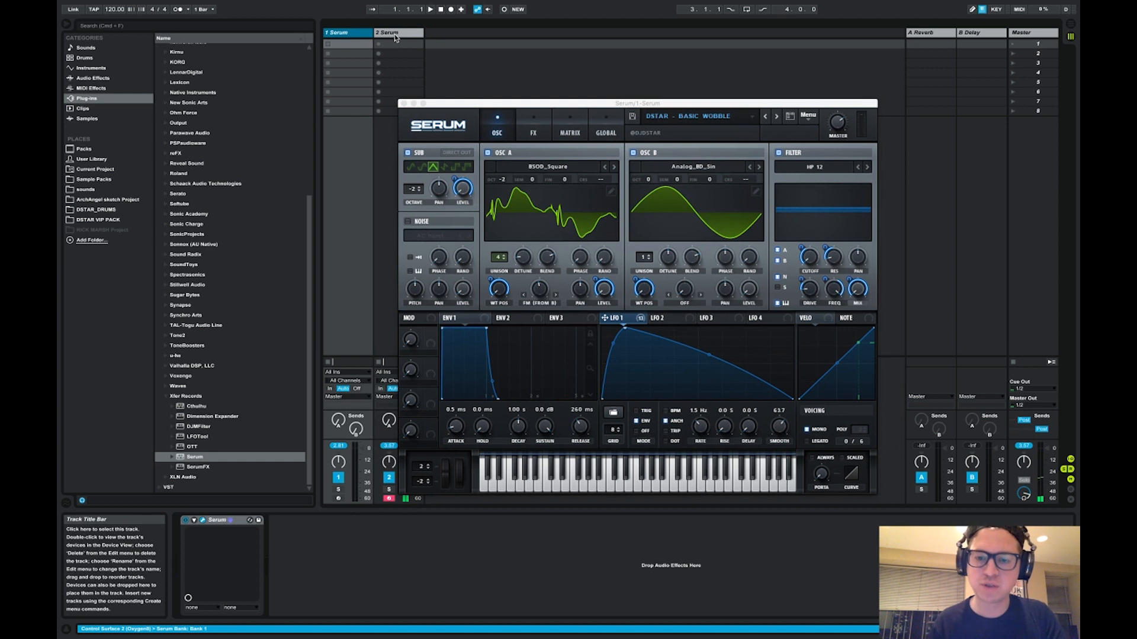
pyautogui.click(395, 34)
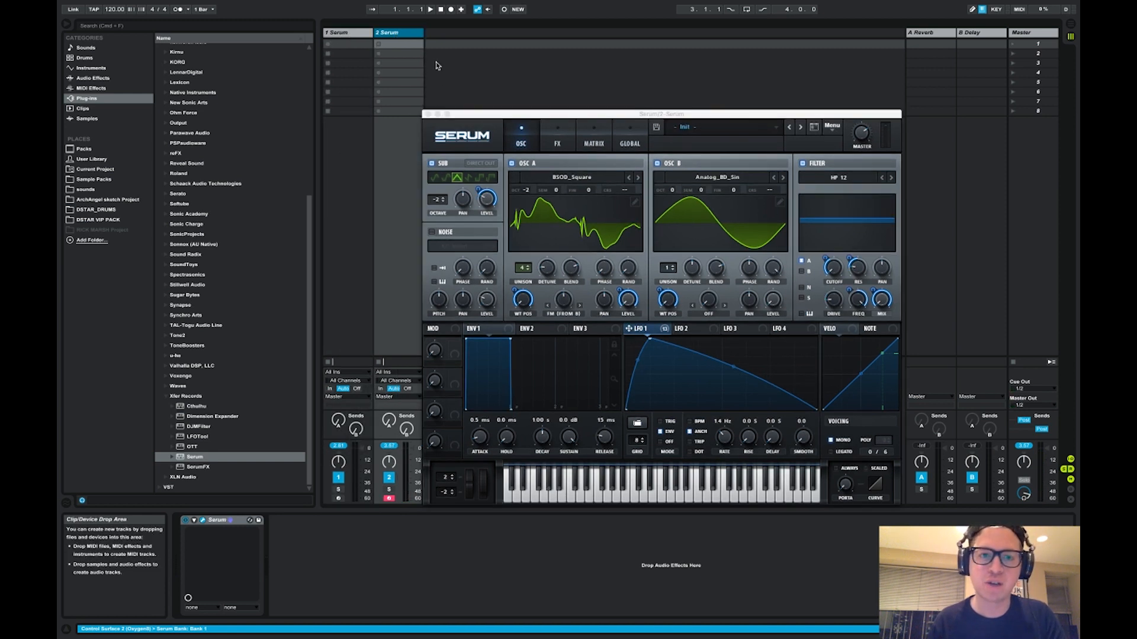
pyautogui.click(363, 35)
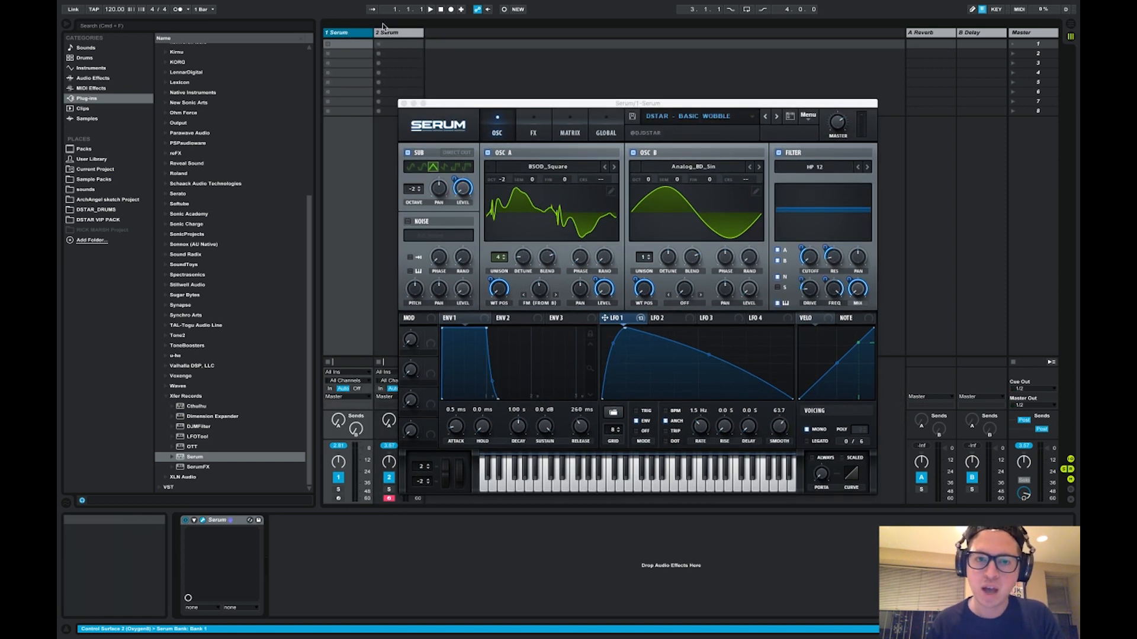
pyautogui.click(385, 34)
pyautogui.click(567, 139)
pyautogui.click(355, 34)
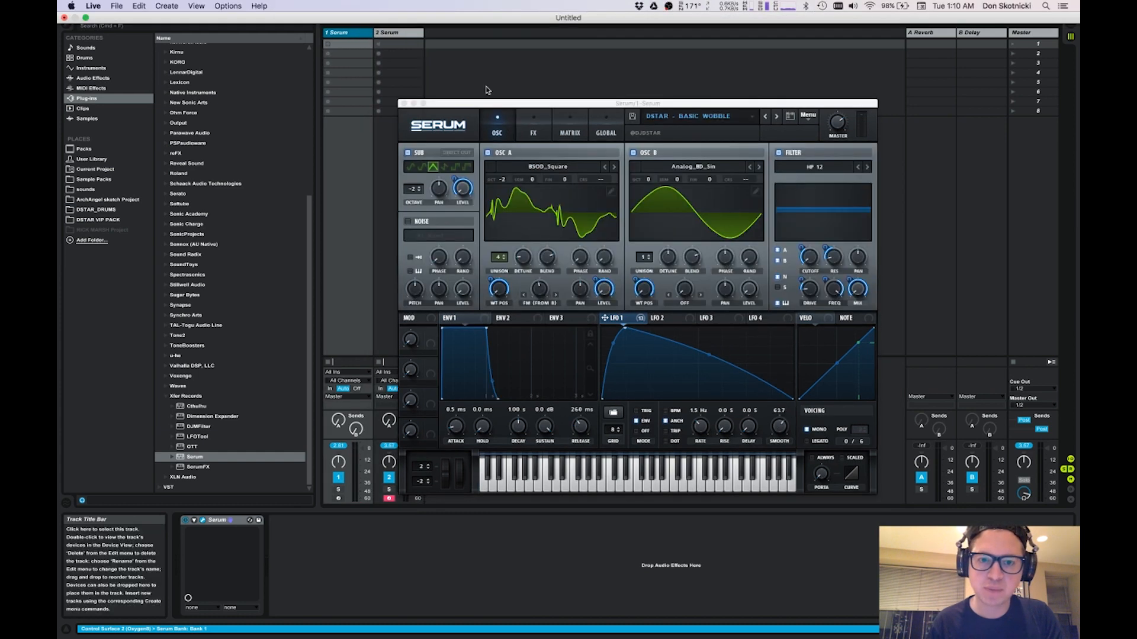
pyautogui.click(549, 133)
pyautogui.click(407, 36)
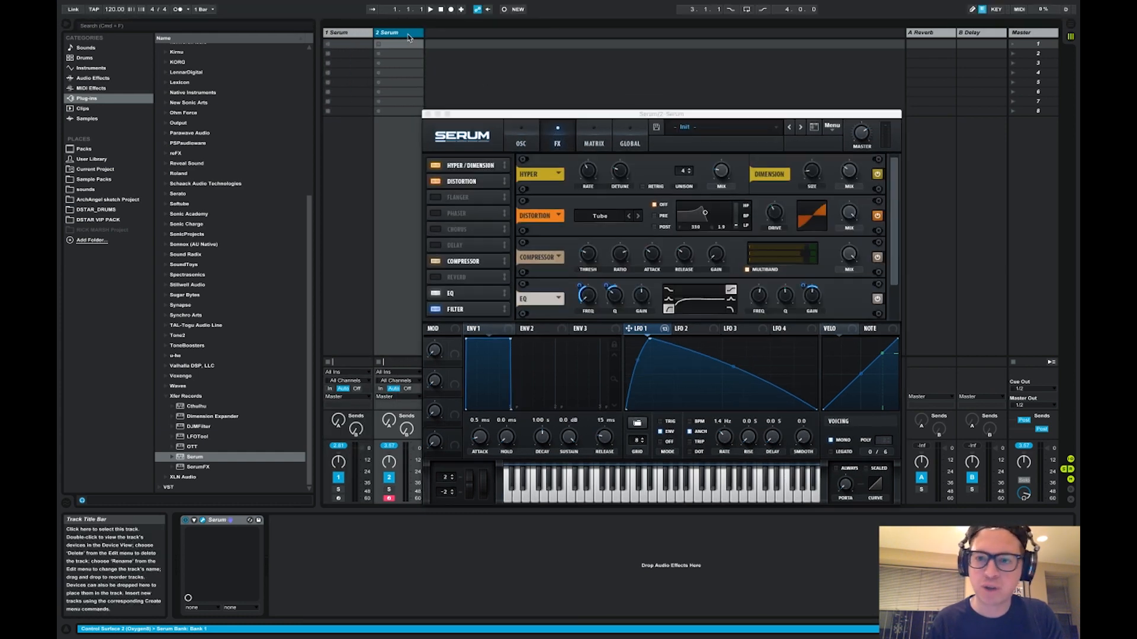
pyautogui.click(354, 34)
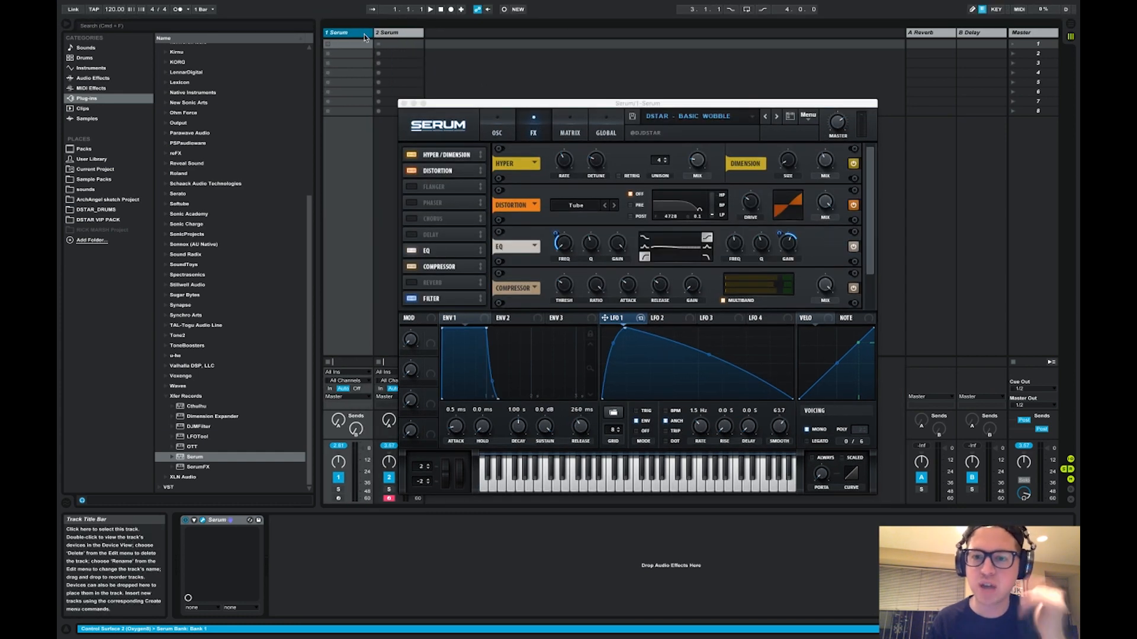
pyautogui.click(397, 33)
pyautogui.click(358, 32)
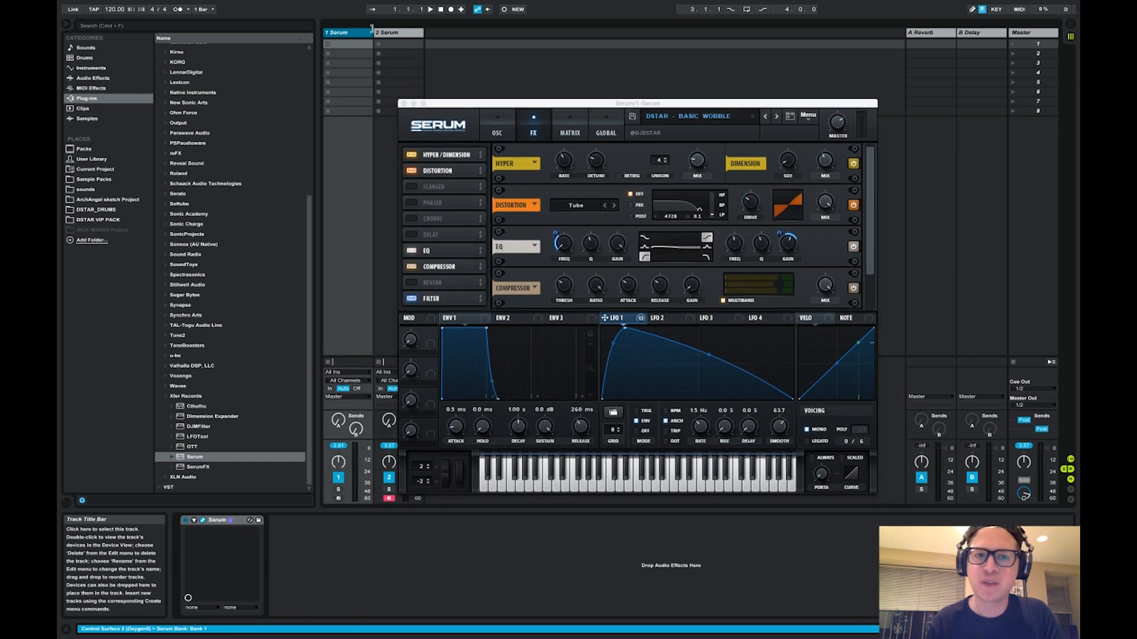
# Compare the EQ settings and modulation on the effects pages of the track 1 and track 2 patches.
pyautogui.click(388, 32)
pyautogui.click(354, 35)
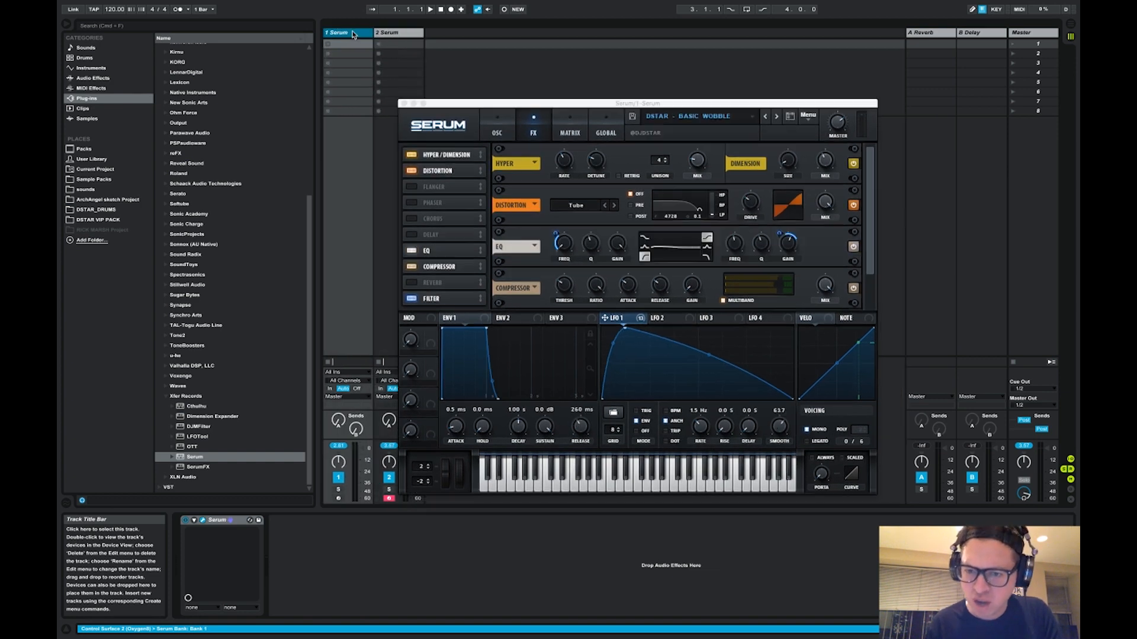
pyautogui.click(395, 31)
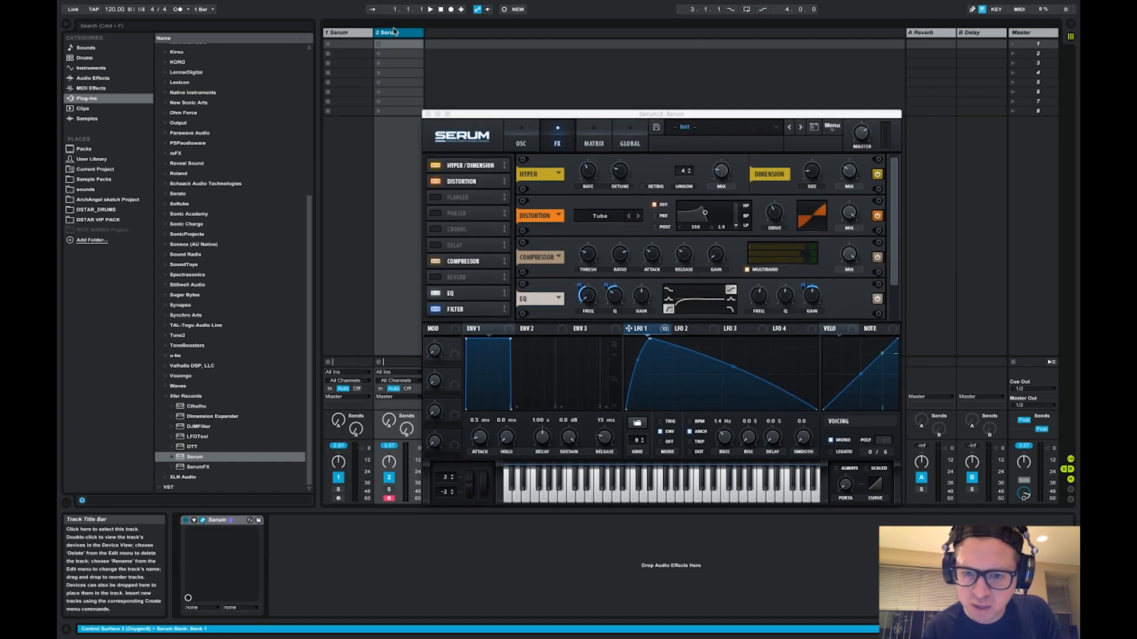
pyautogui.click(351, 34)
pyautogui.click(383, 33)
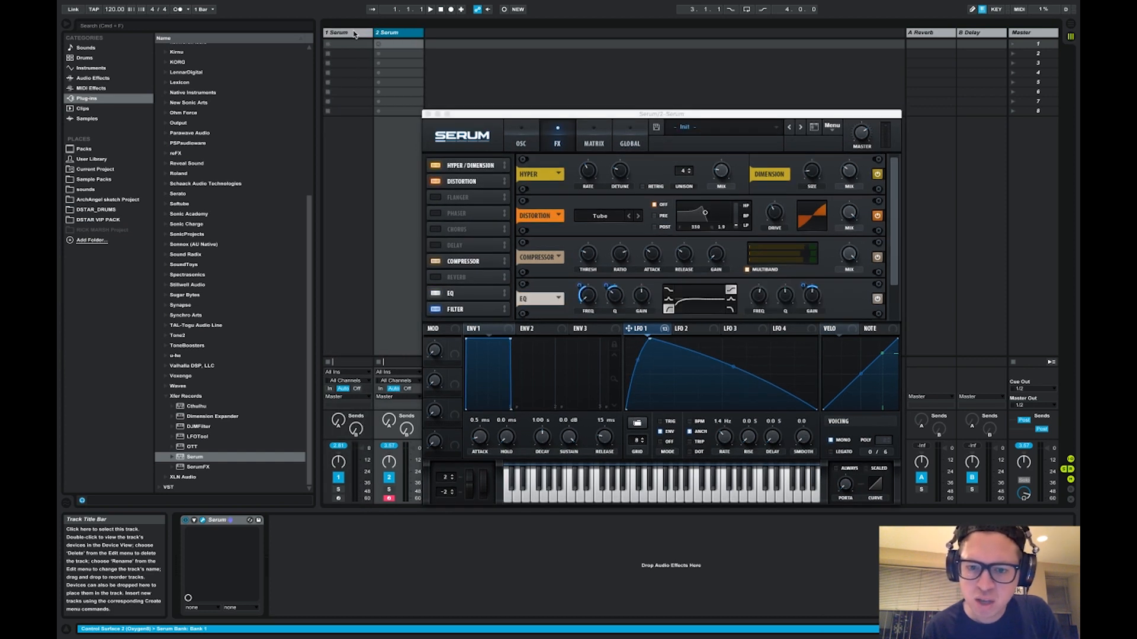
# Assign LFO 1 to the low-band Q of the EQ in the track 1 DSTAR - BASIC WOBBLE patch.
pyautogui.click(353, 35)
pyautogui.moveTo(605, 318); pyautogui.dragTo(590, 244)
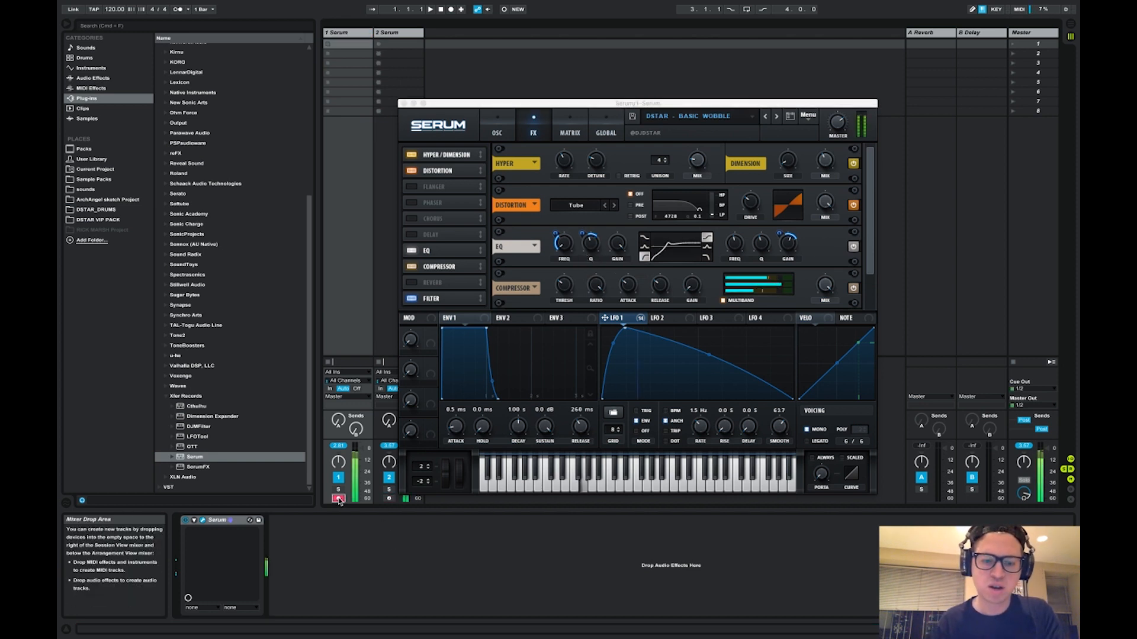
# Arm track 2 for playing, fine-tune its EQ's high-band gain and return to its oscillator page.
pyautogui.click(389, 499)
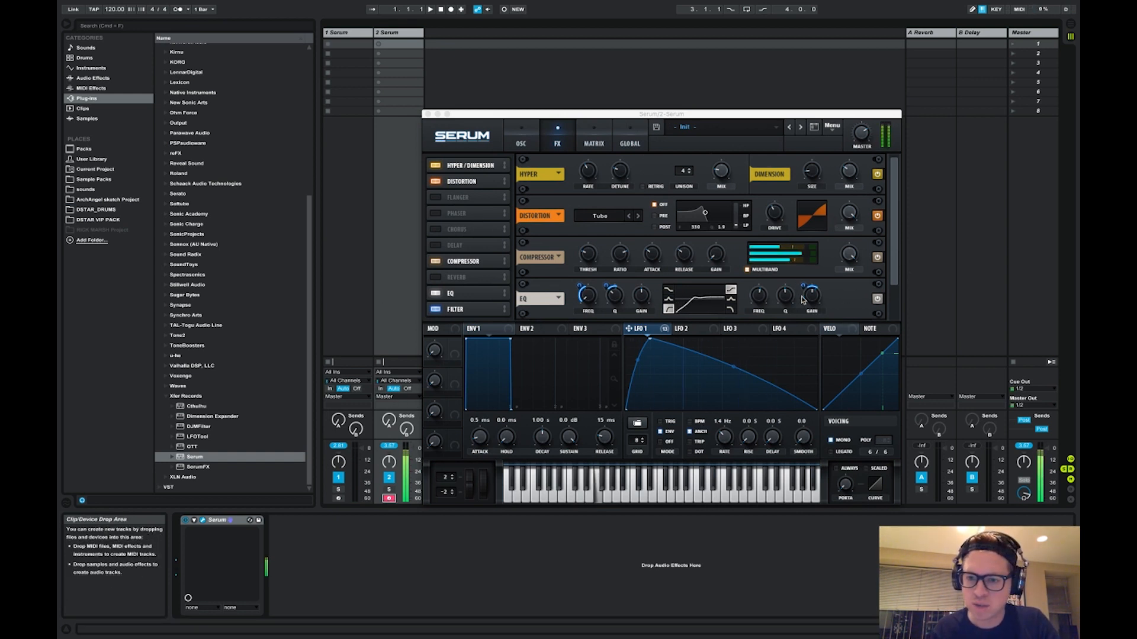
pyautogui.moveTo(811, 296); pyautogui.dragTo(812, 291)
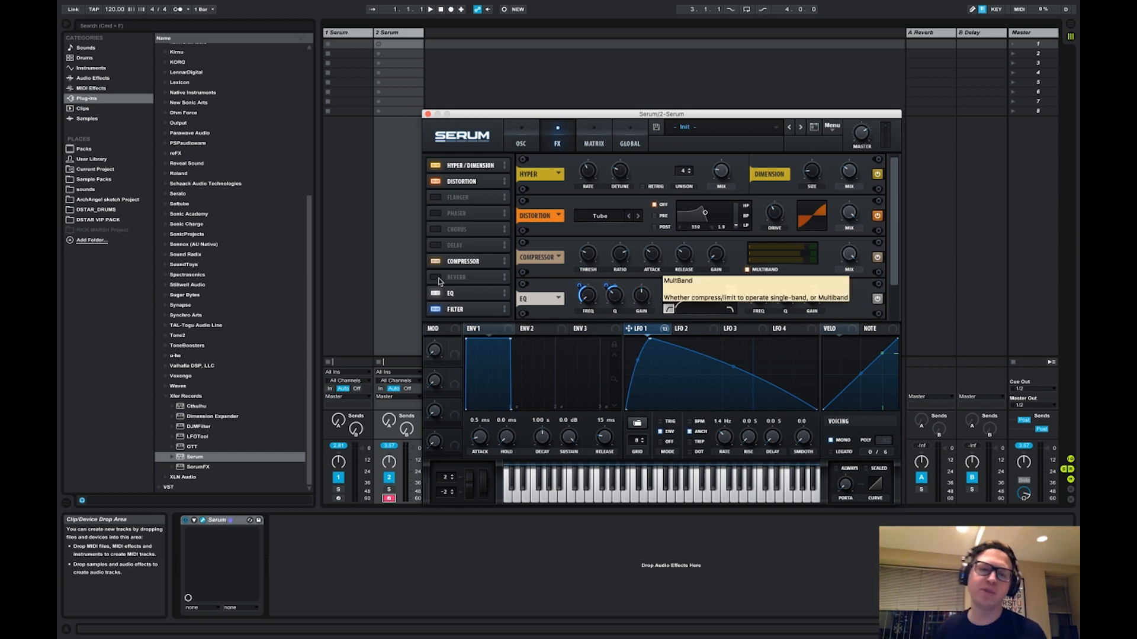
pyautogui.click(520, 145)
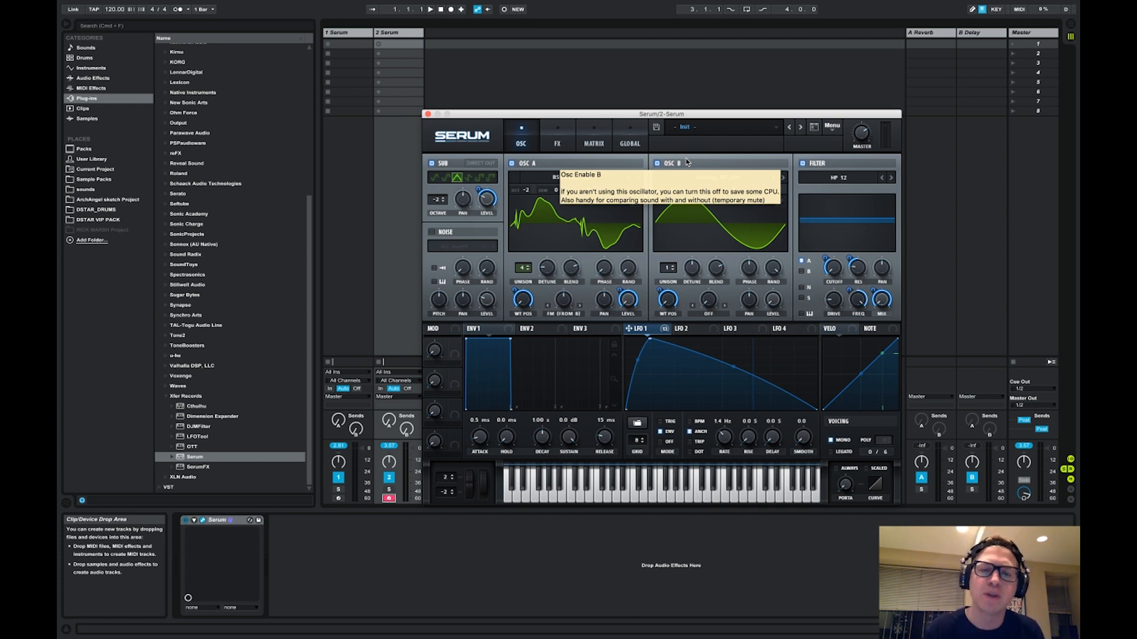
# Switch to Audio Hijack to stop the audio recording, and to OBS to stop the screen recording.
pyautogui.press('super+Tab')
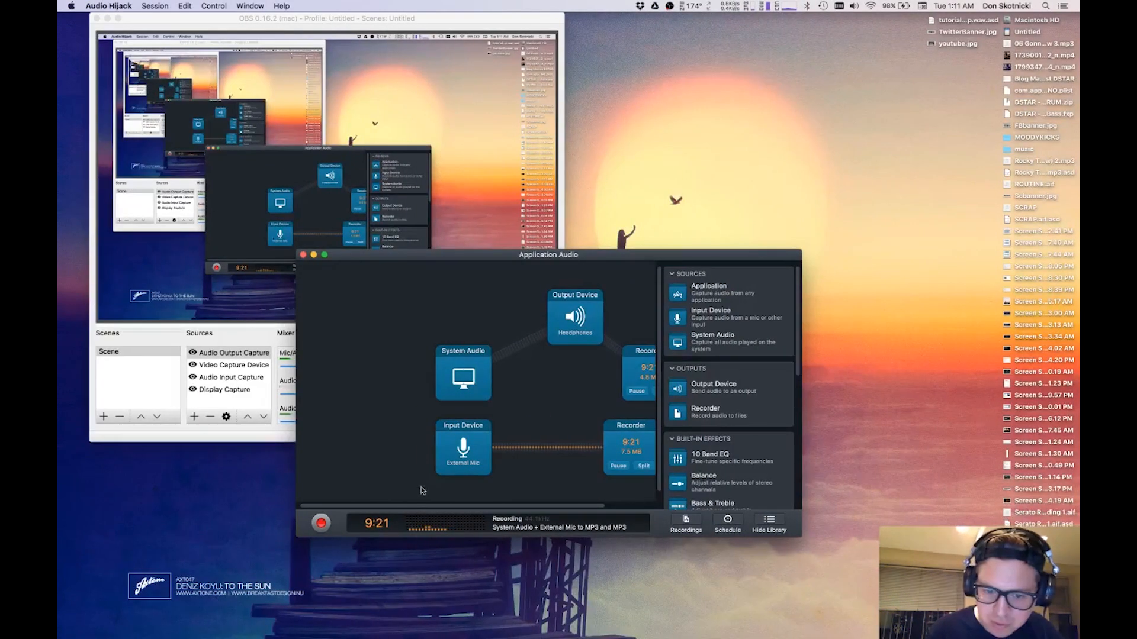
pyautogui.click(321, 523)
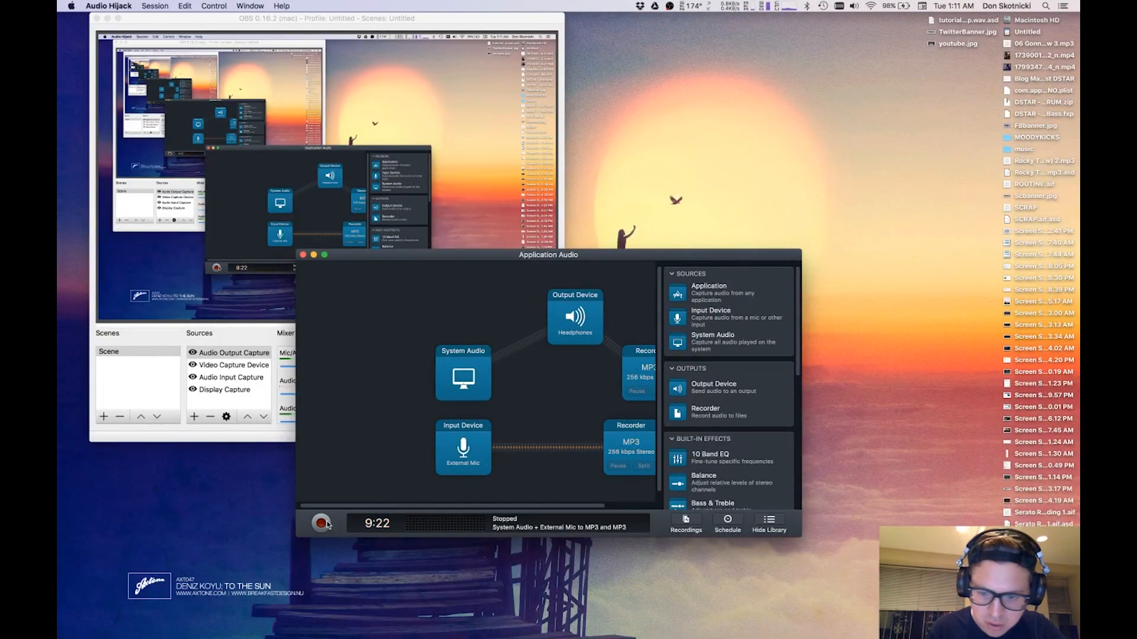
pyautogui.press('super+Tab')
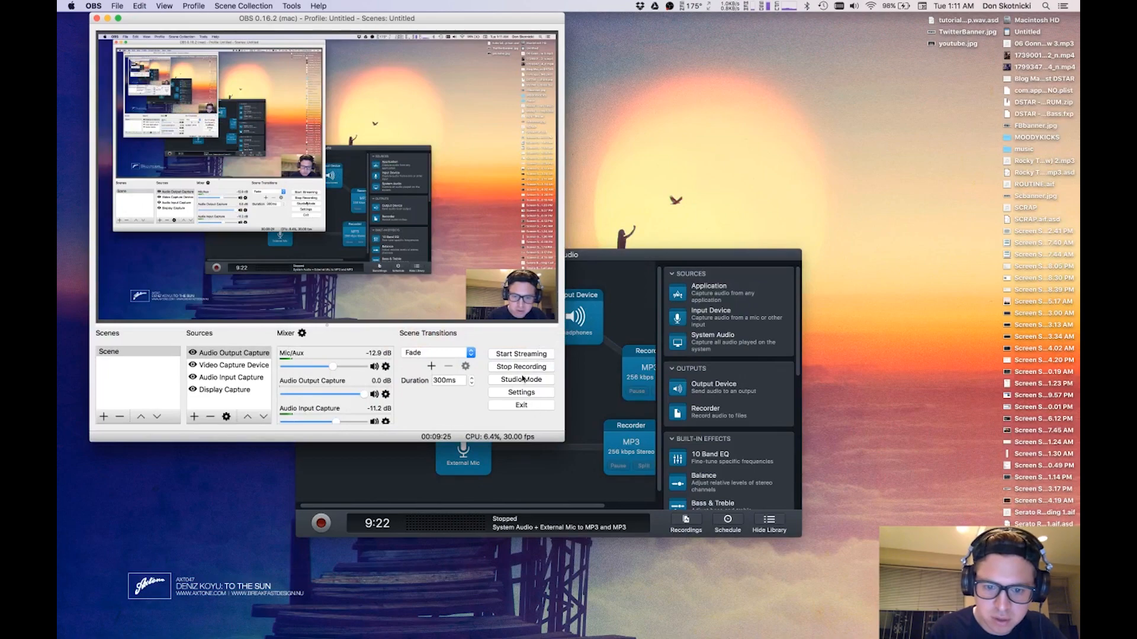
pyautogui.click(521, 367)
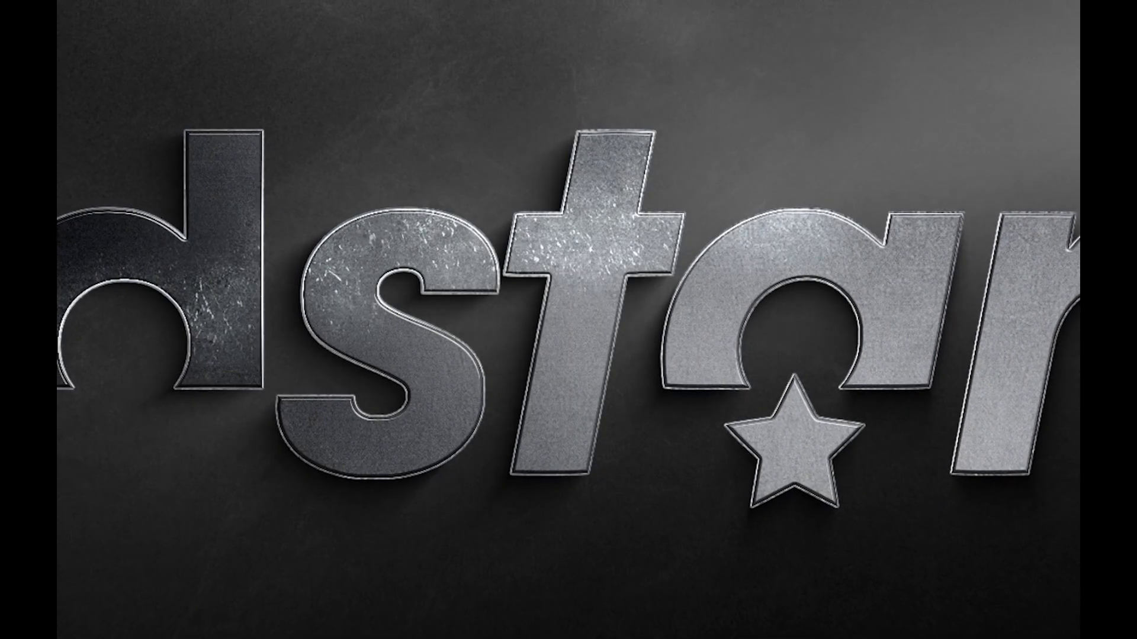